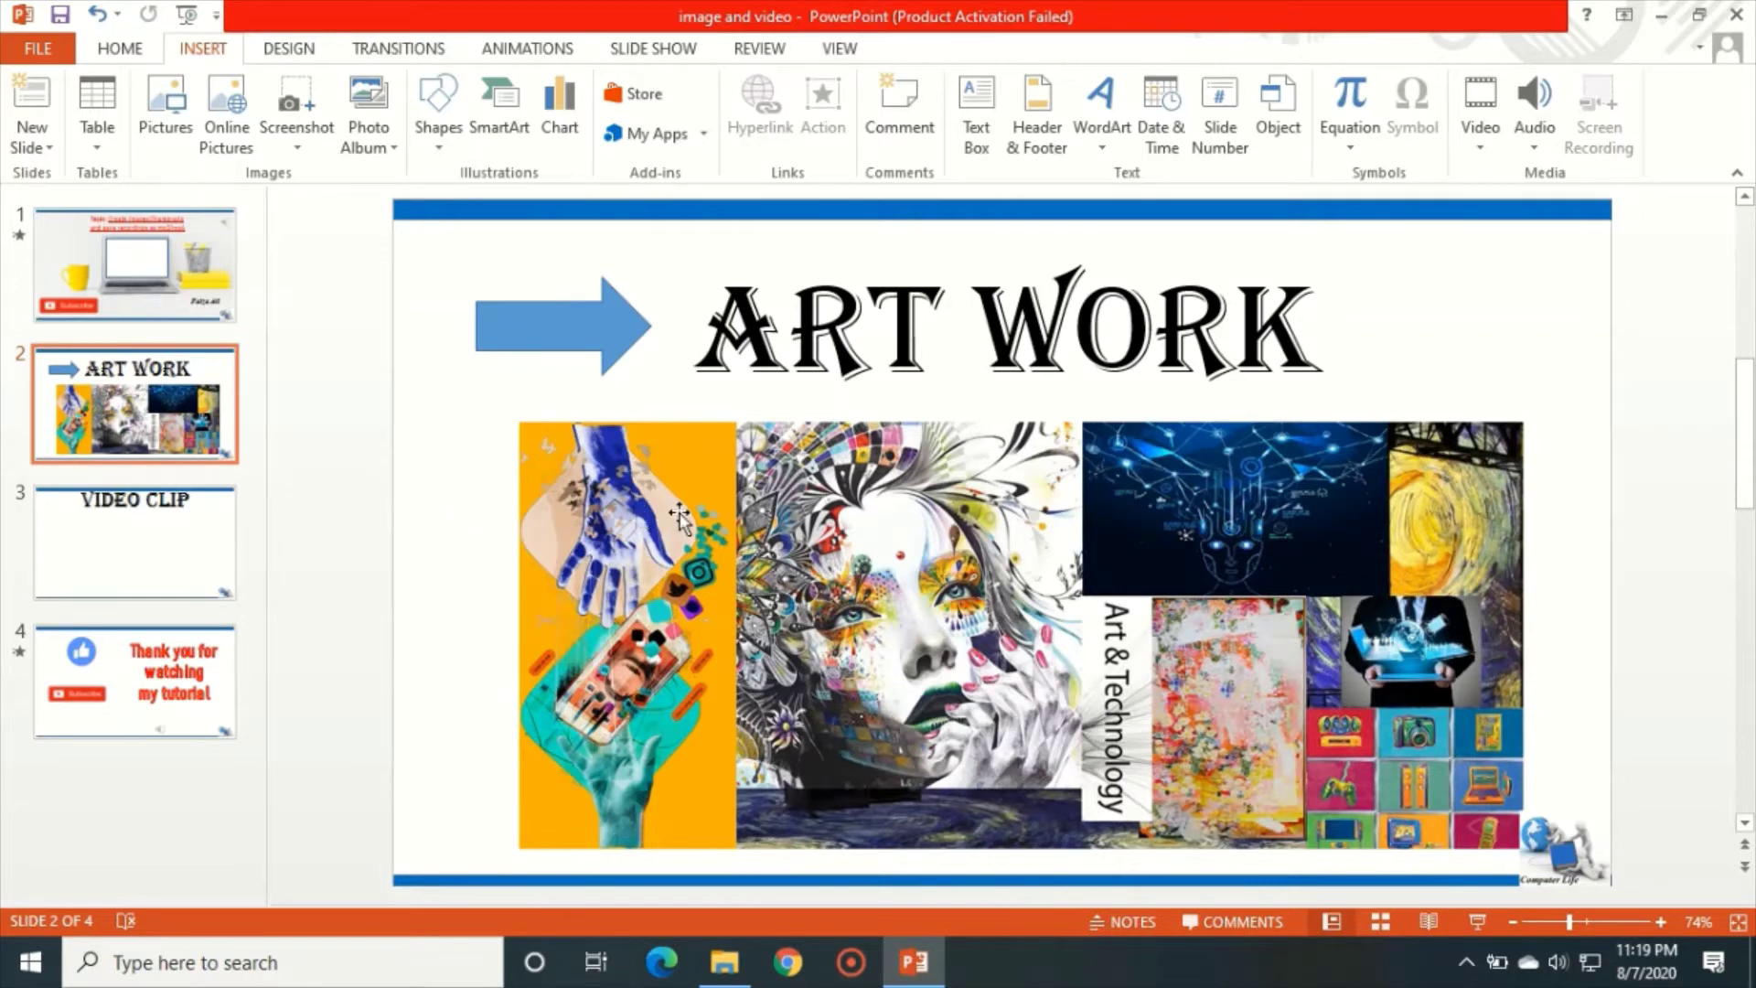
Select the collage picture, blue arrow and ART WORK title together using Ctrl+A.
{"action": "left_click_drag", "start_coordinate": [679, 520], "coordinate": [687, 529]}
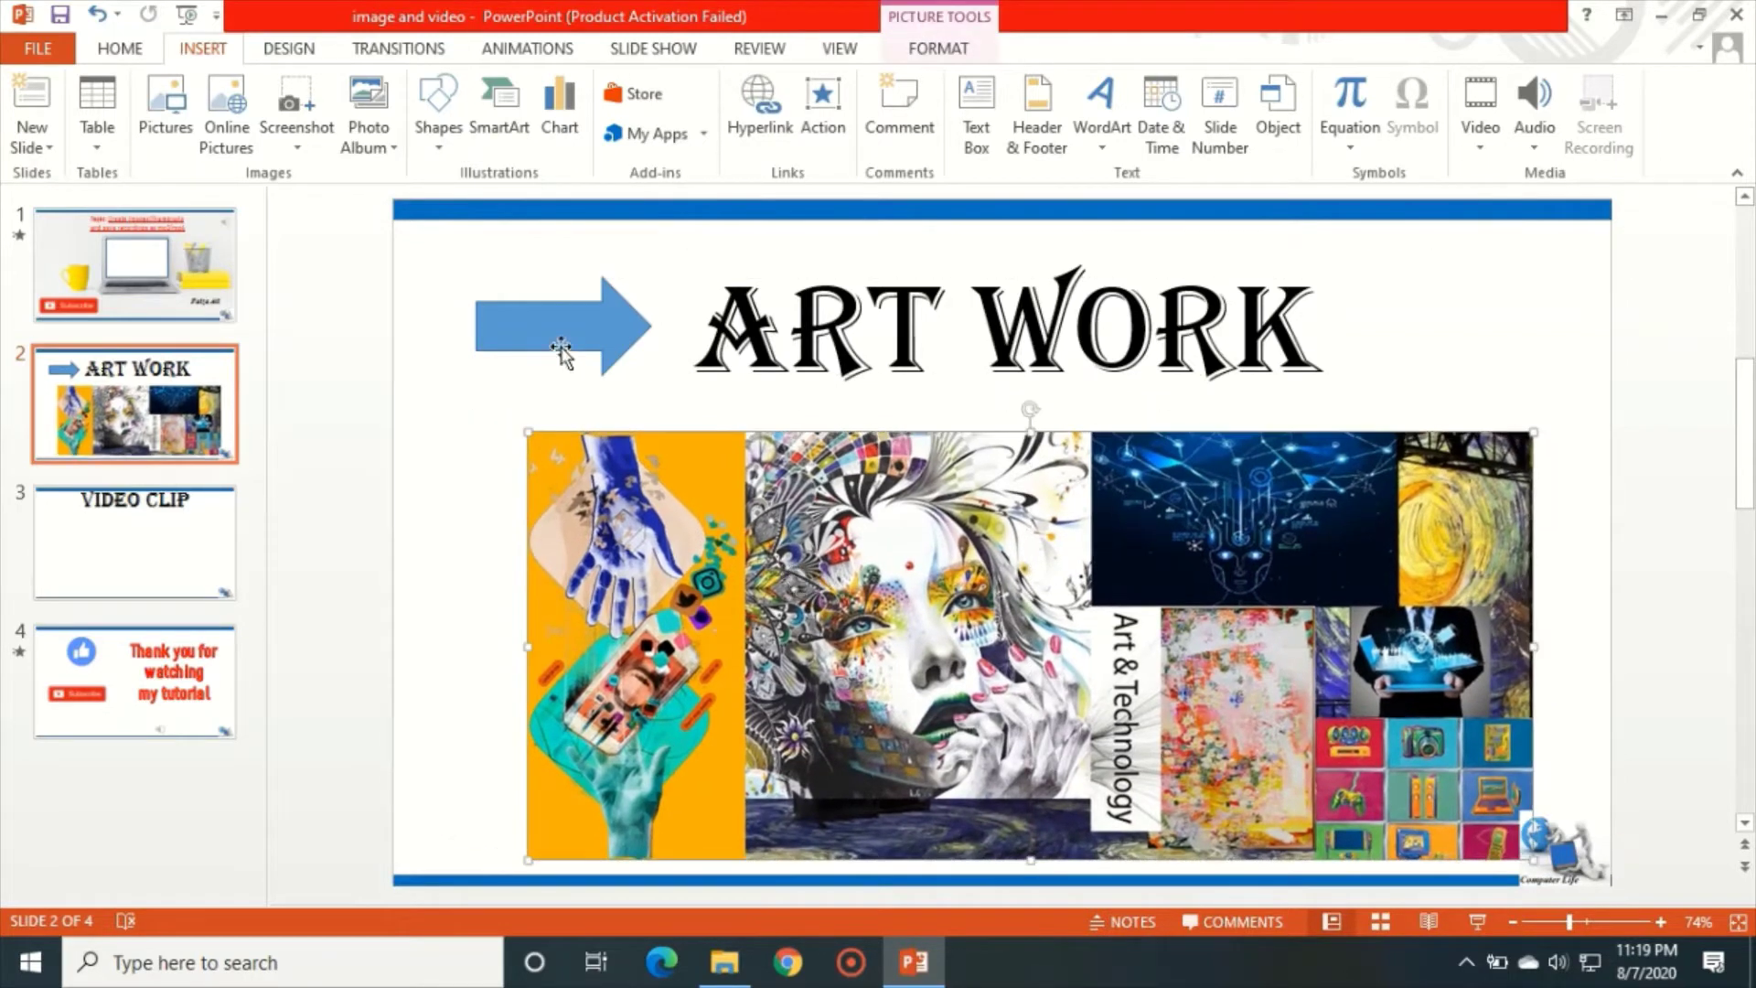
{"action": "left_click", "coordinate": [555, 341]}
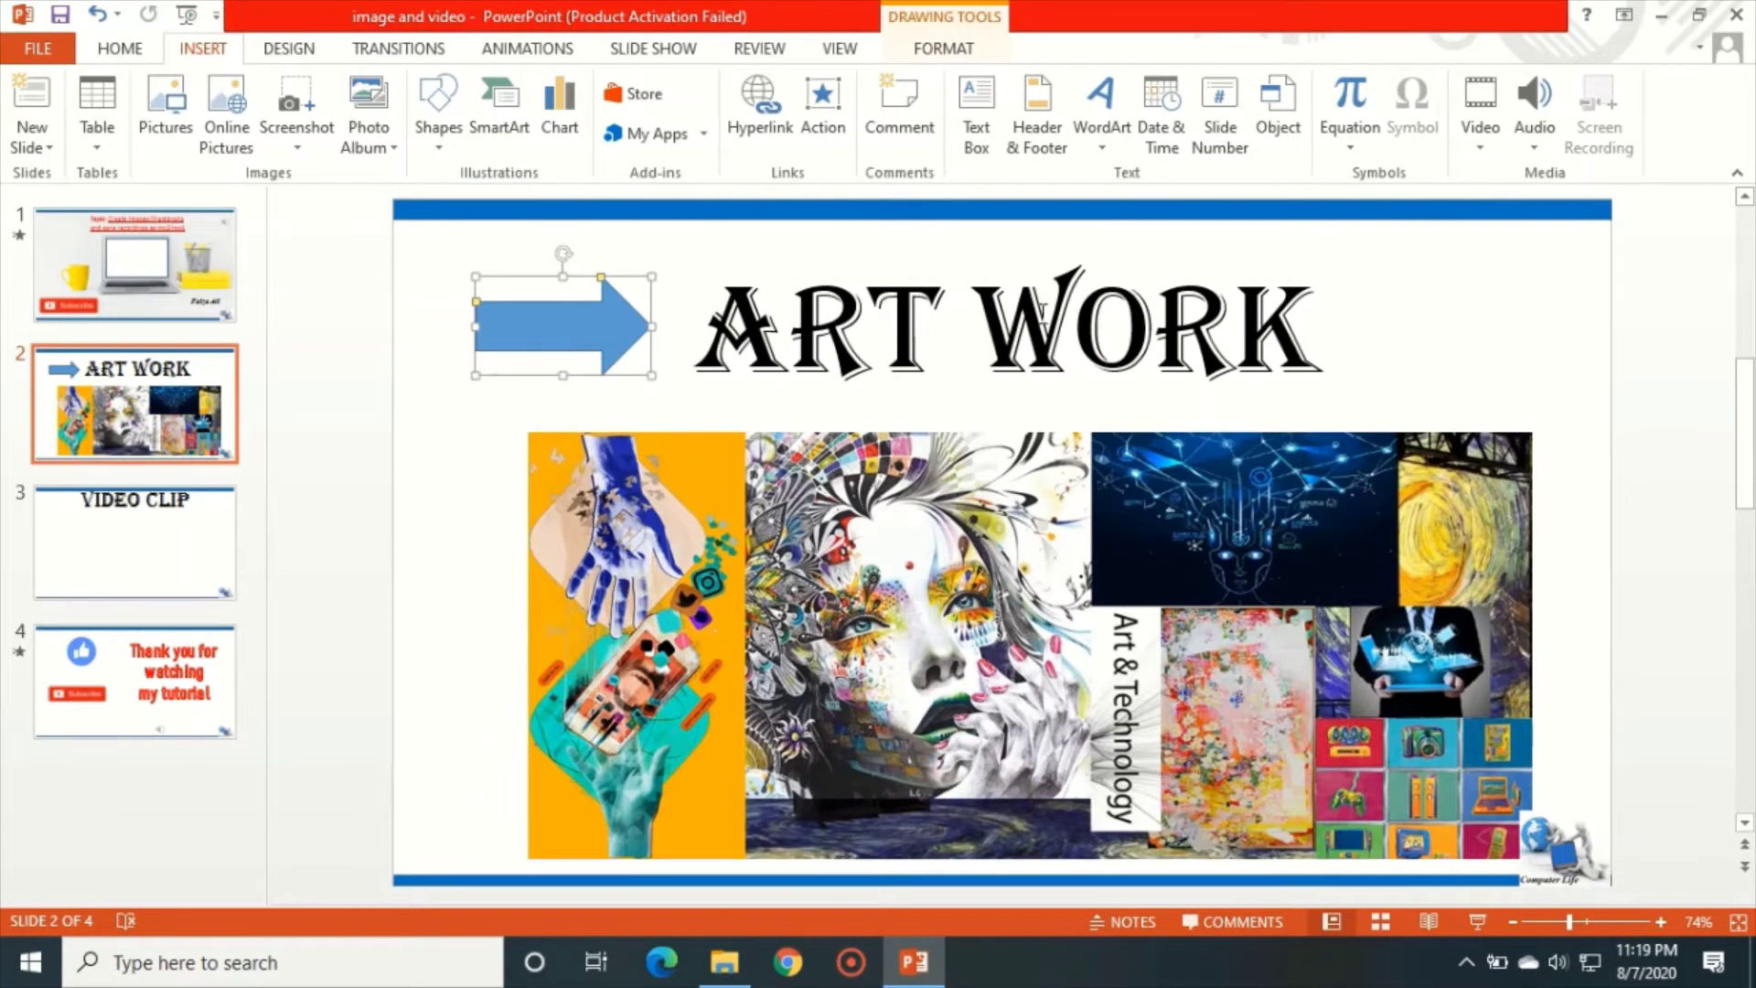
{"action": "left_click", "coordinate": [1043, 310]}
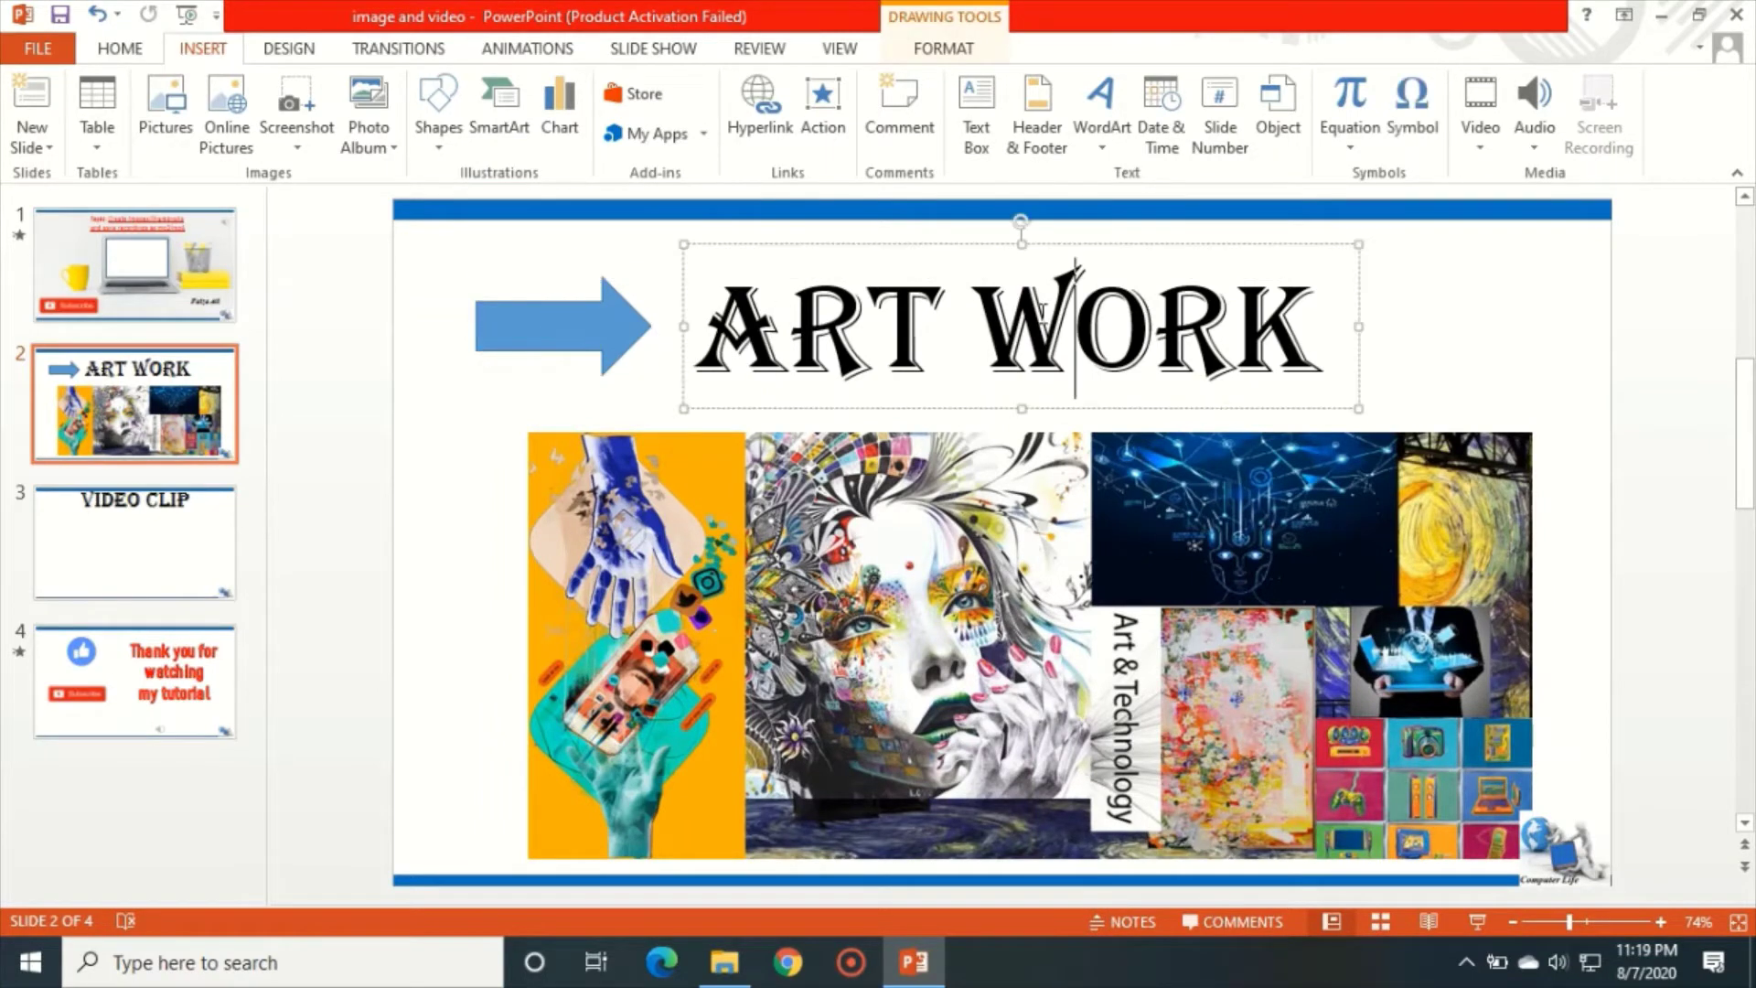
{"action": "left_click", "coordinate": [425, 562]}
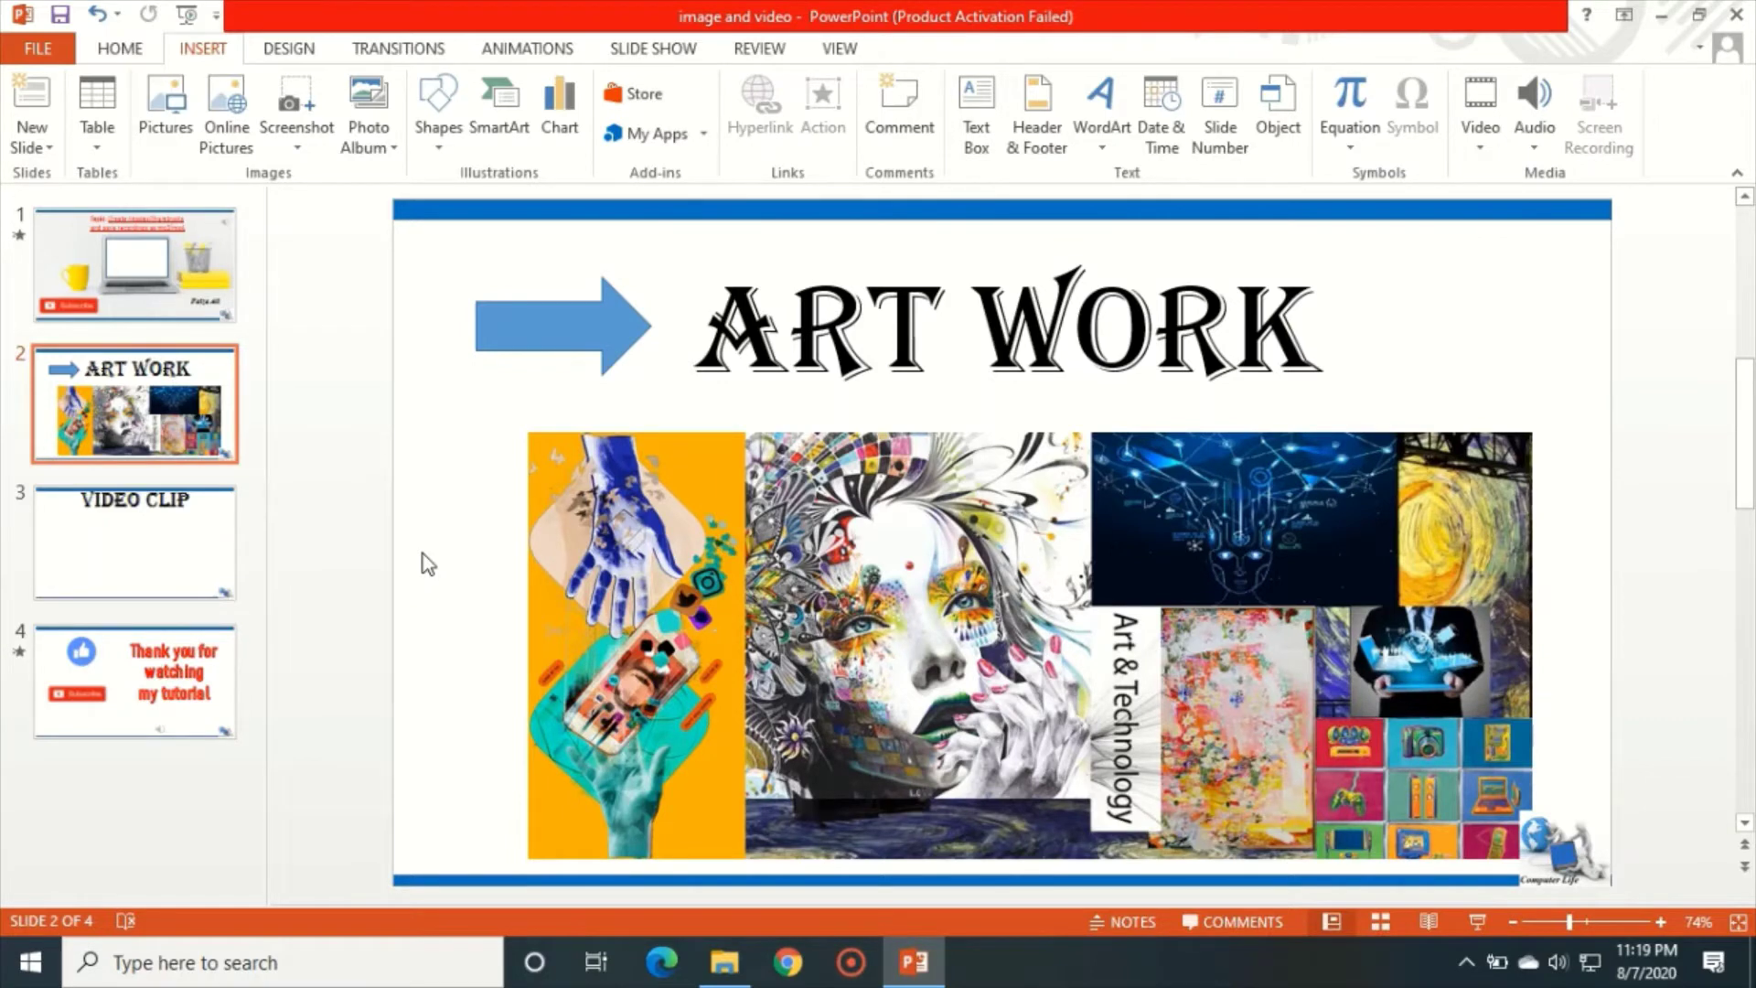
{"action": "key", "text": "ctrl+a"}
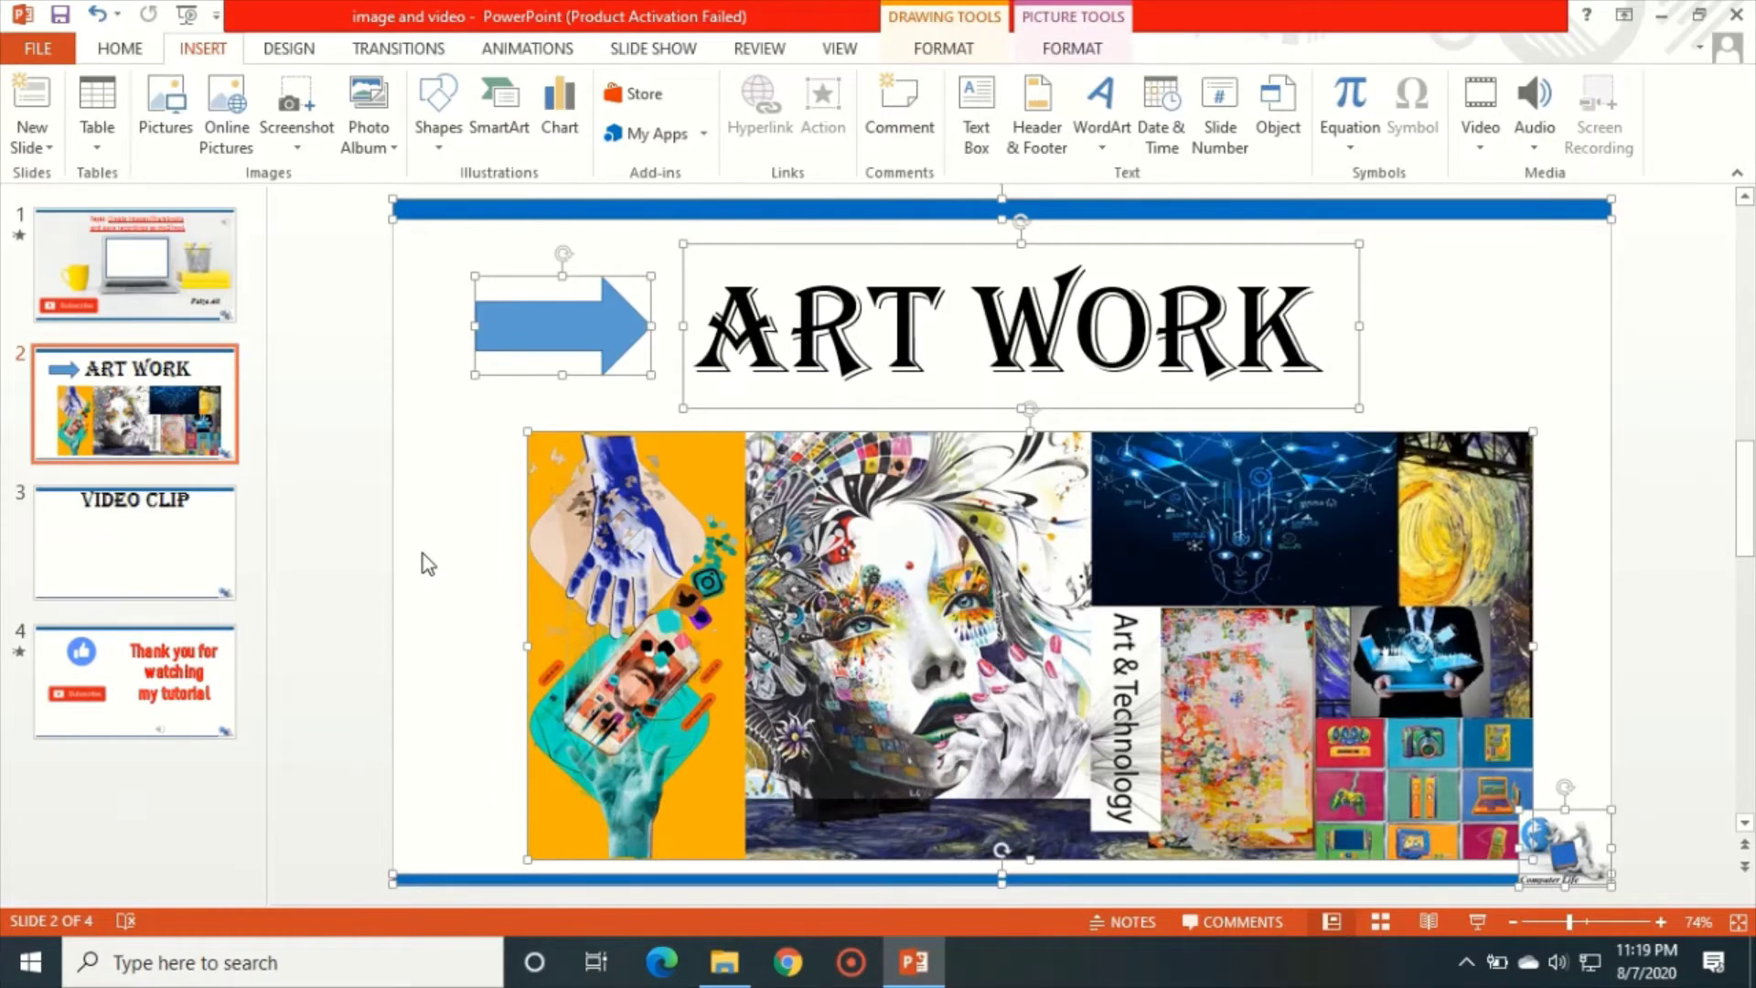
Save the selected ART WORK objects as picture 'Slide image' in JPEG format on the Desktop.
{"action": "right_click", "coordinate": [786, 556]}
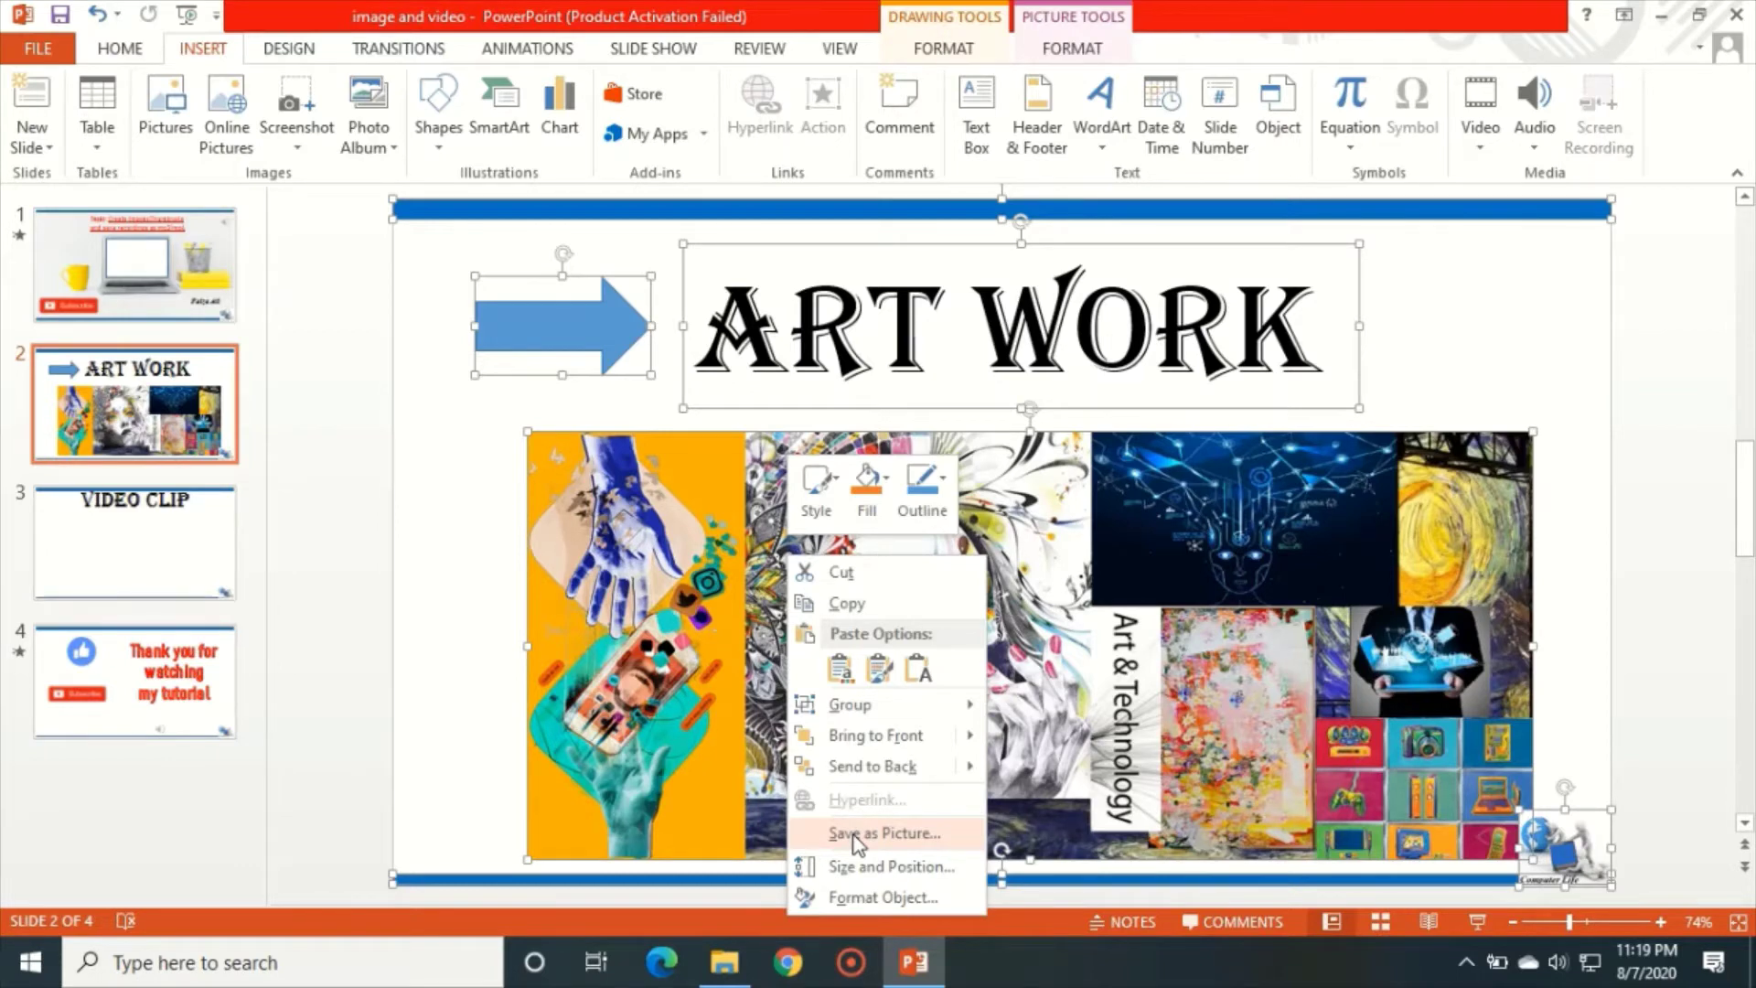
{"action": "left_click", "coordinate": [855, 835]}
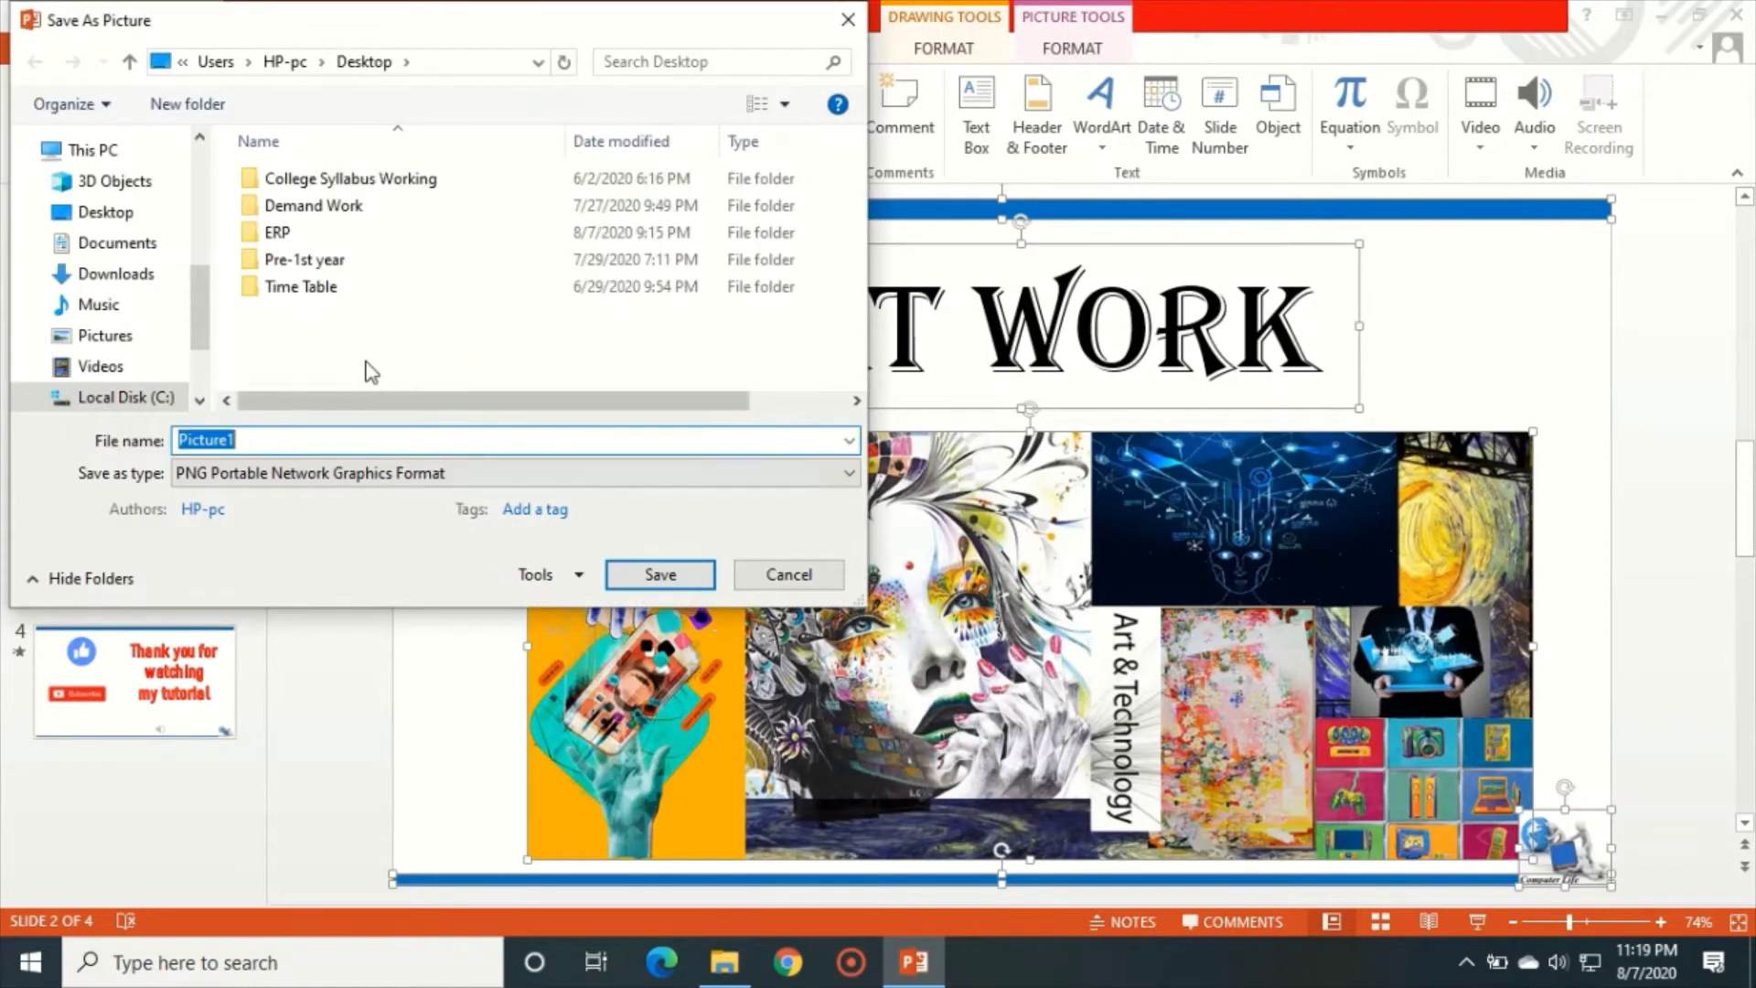
{"action": "left_click", "coordinate": [125, 217]}
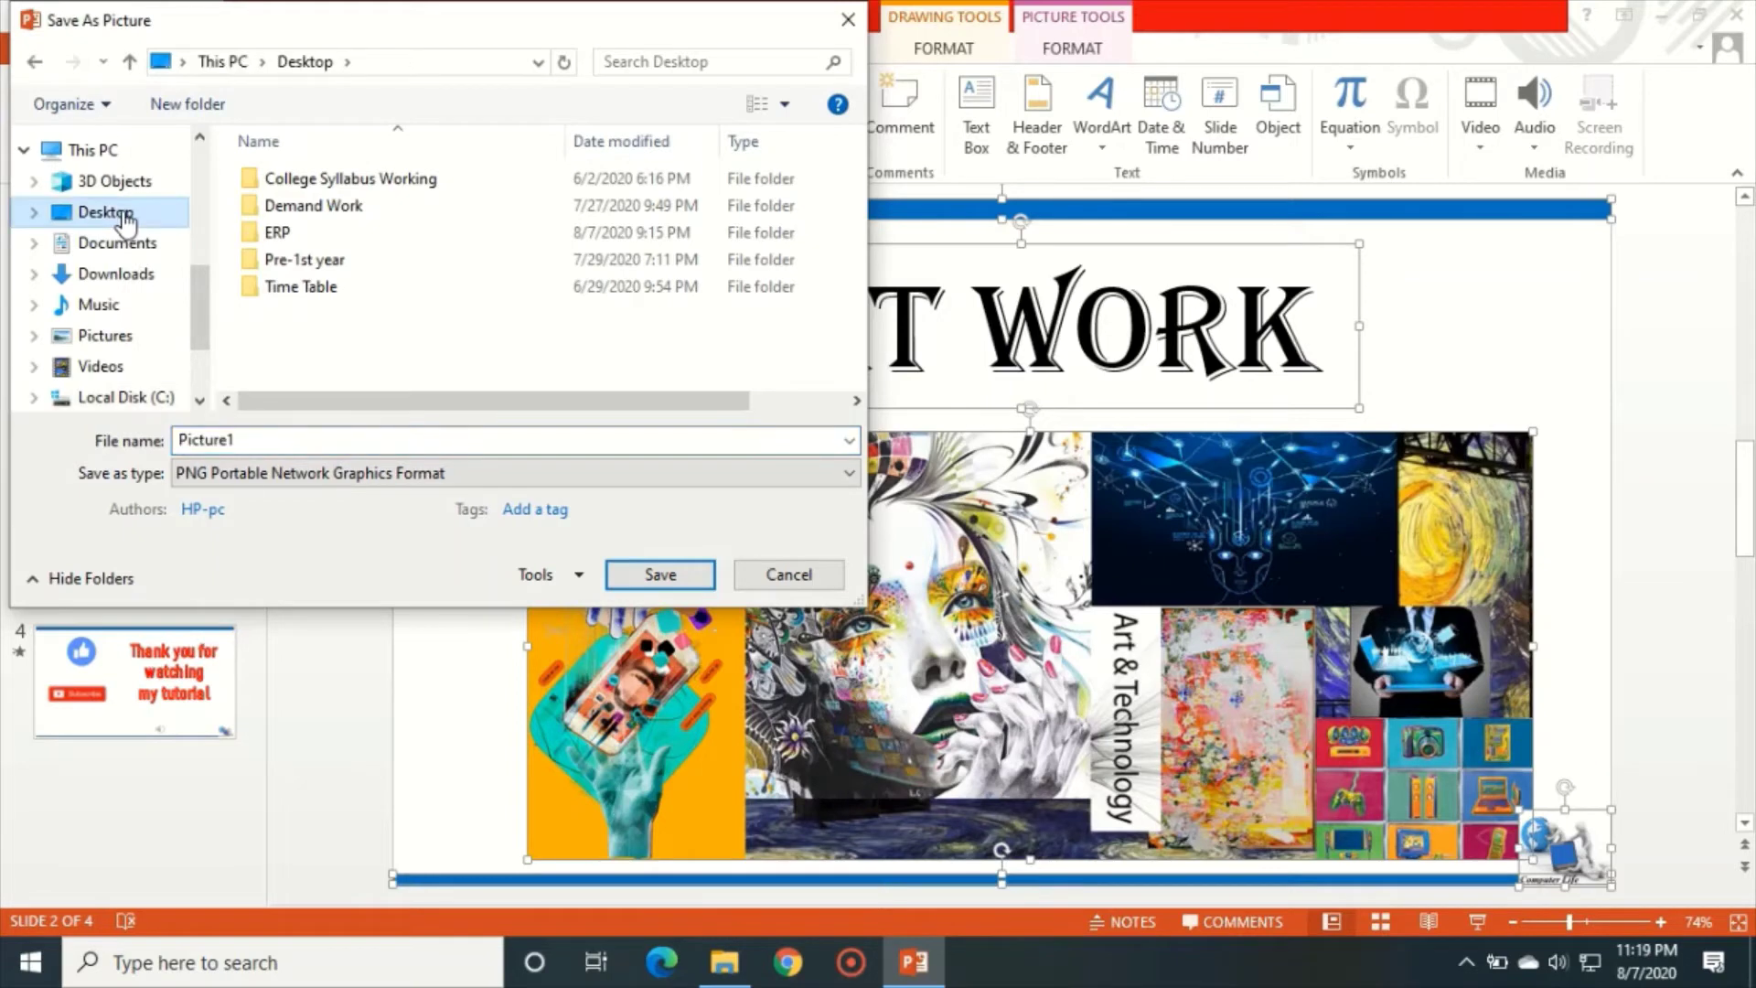
{"action": "double_click", "coordinate": [277, 436]}
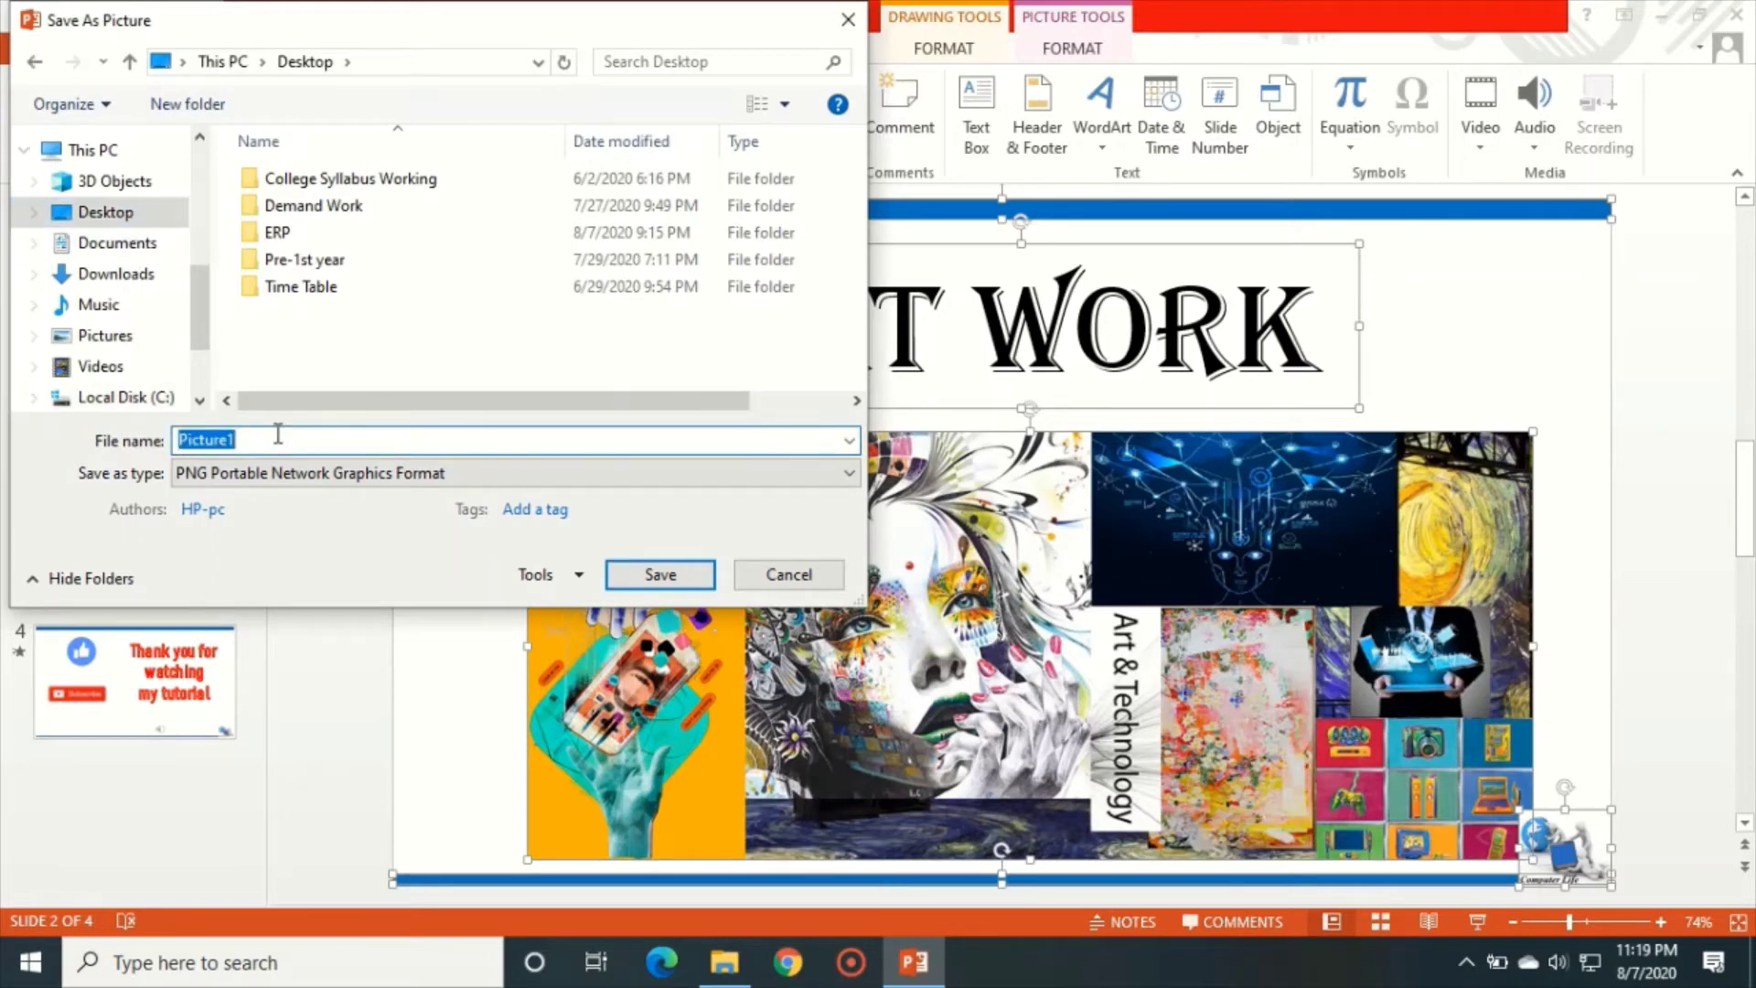
{"action": "type", "text": "Slide"}
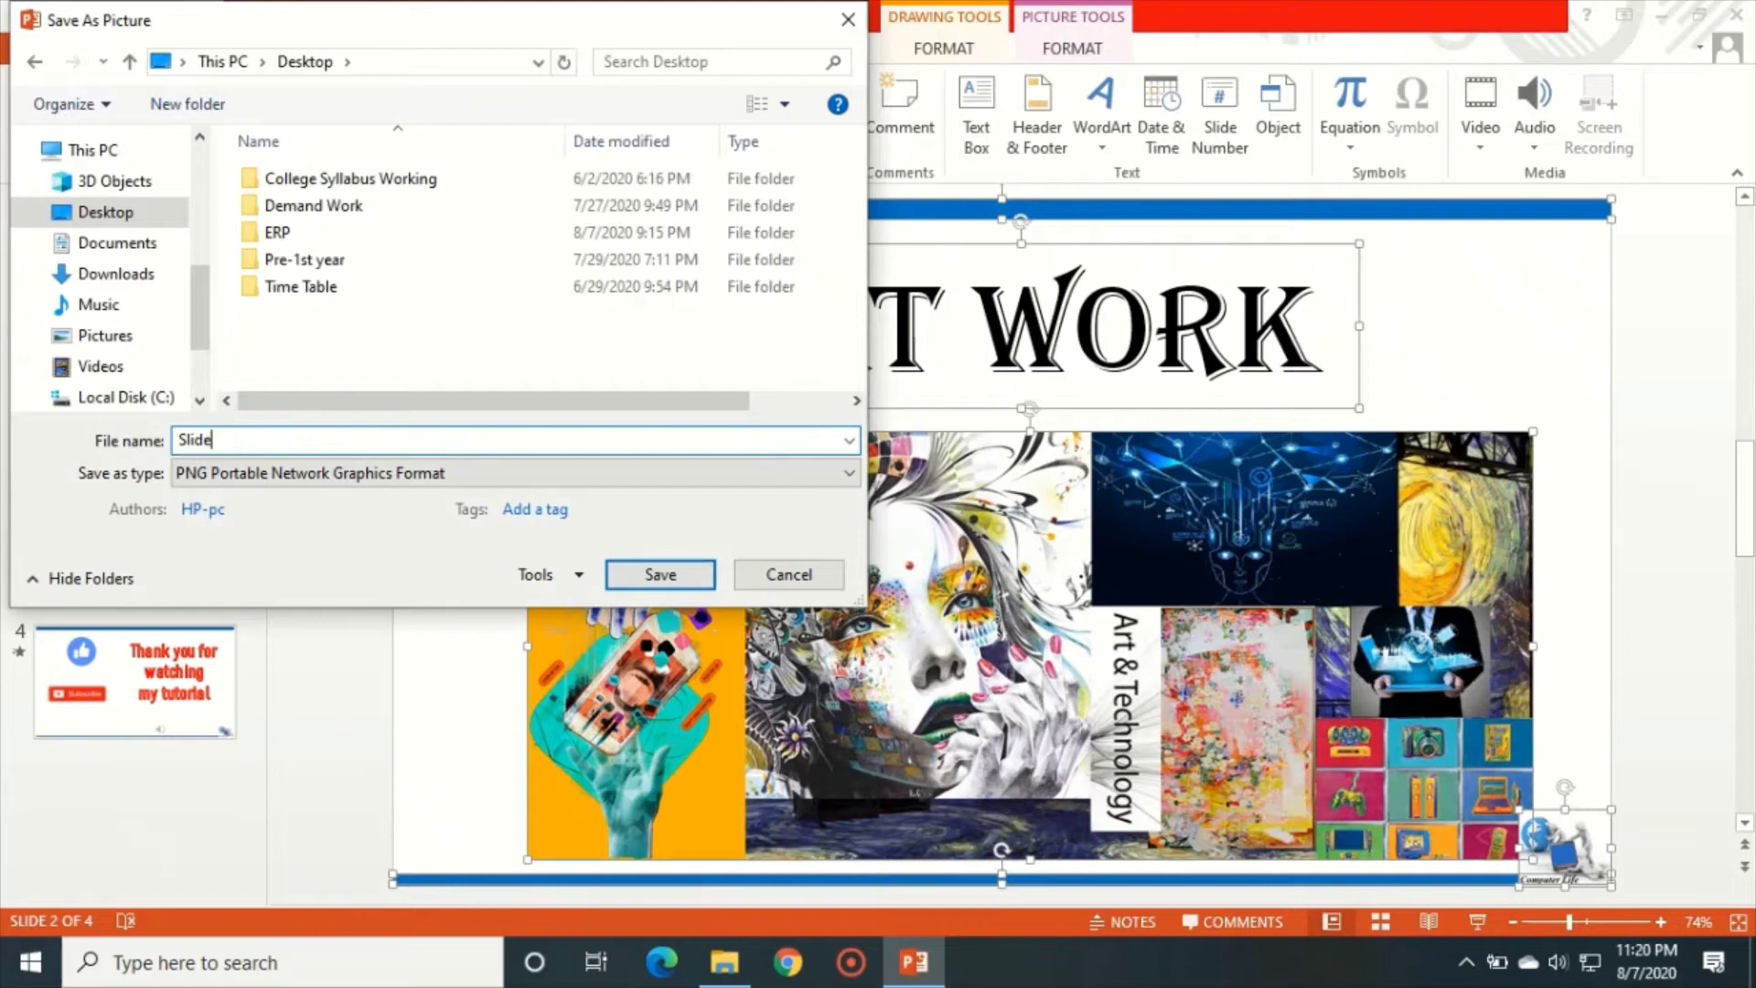
{"action": "type", "text": " image"}
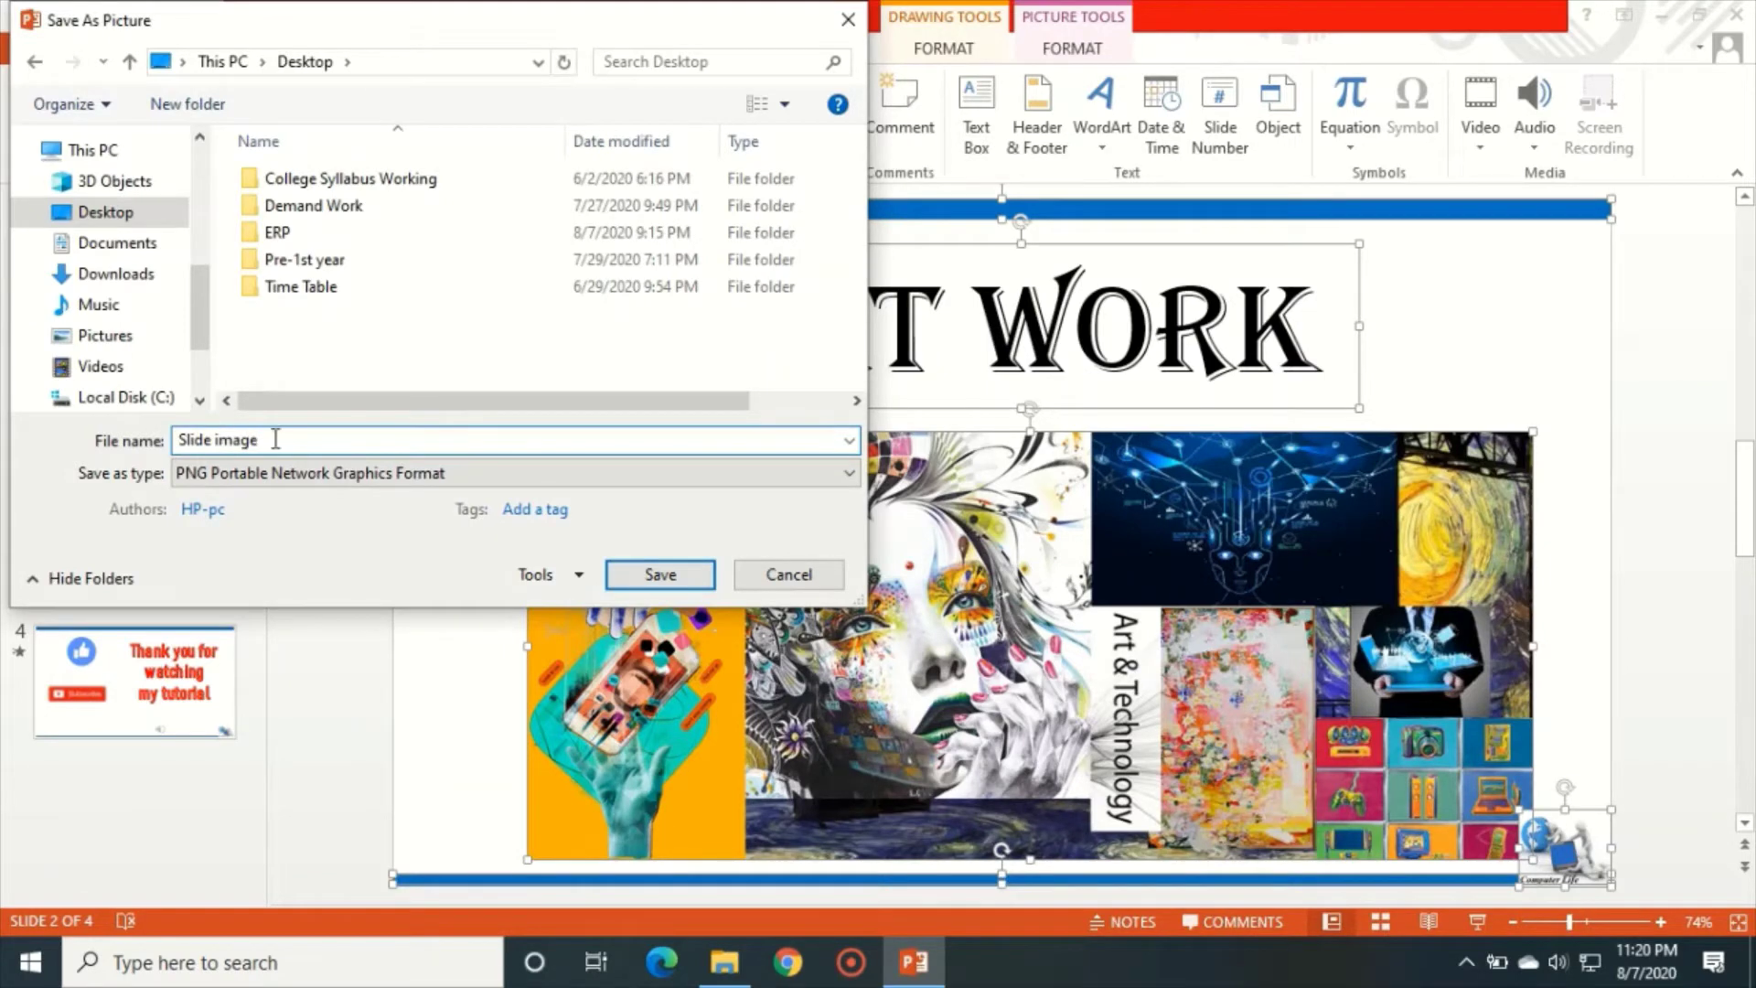
{"action": "left_click", "coordinate": [289, 473]}
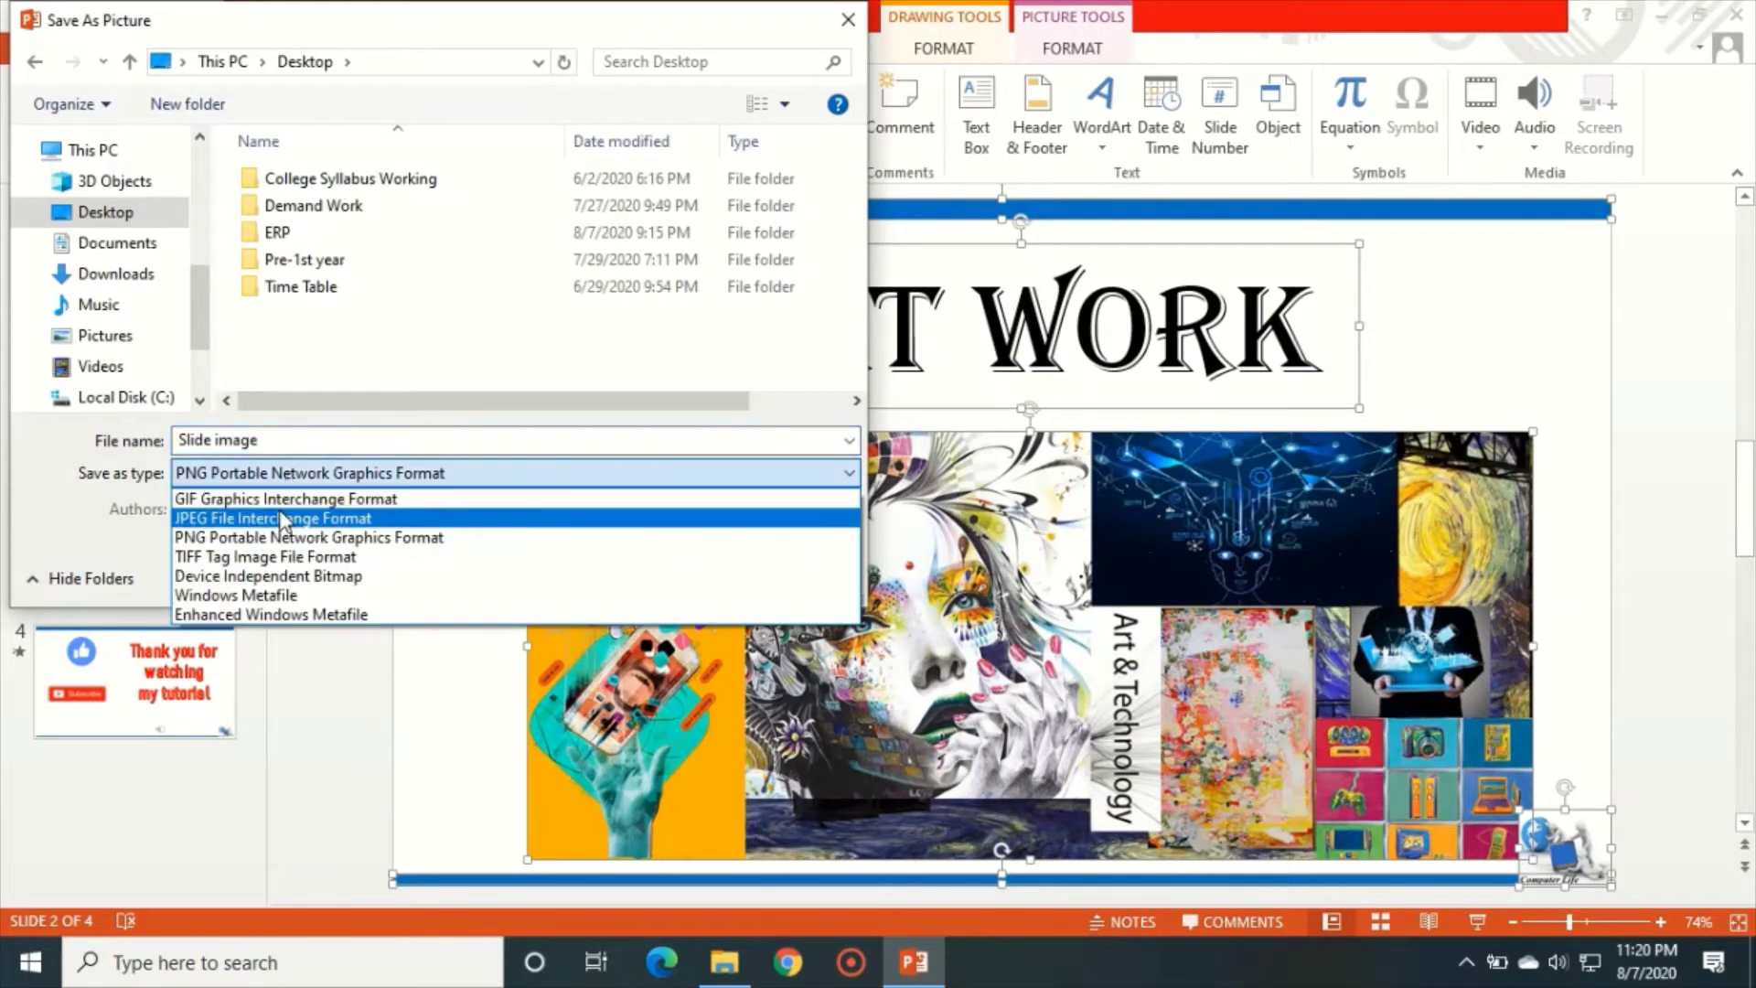
{"action": "left_click", "coordinate": [282, 516]}
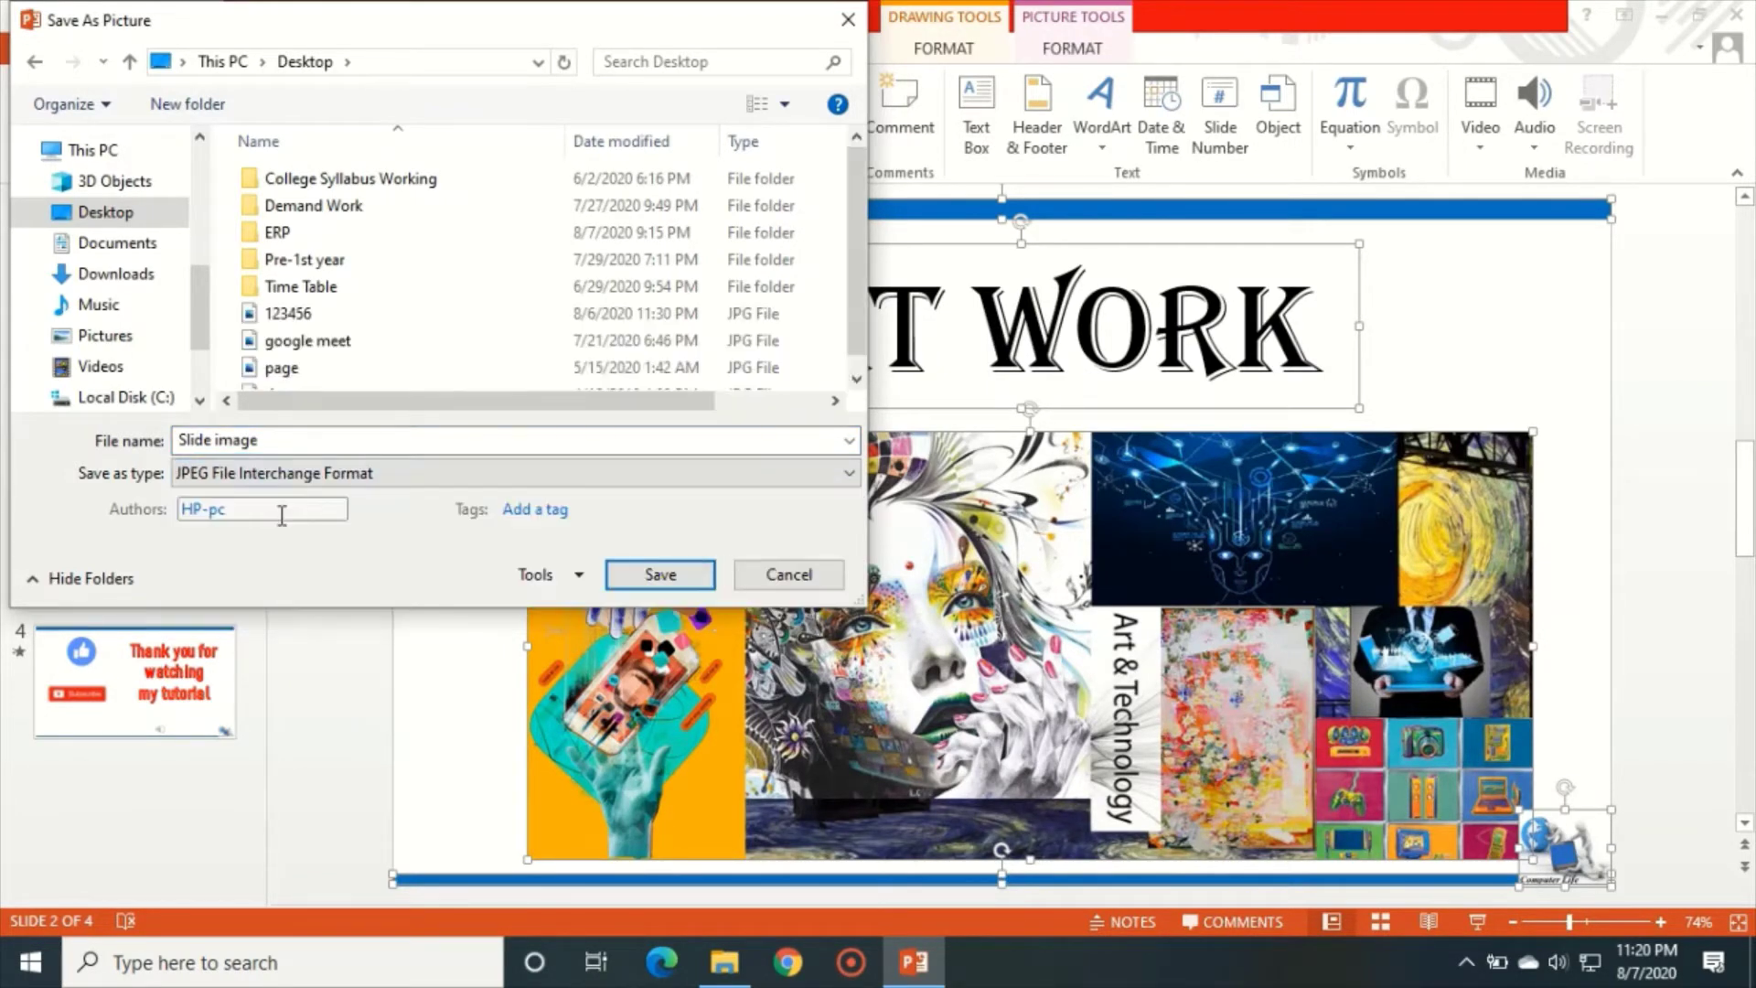
{"action": "left_click", "coordinate": [353, 476]}
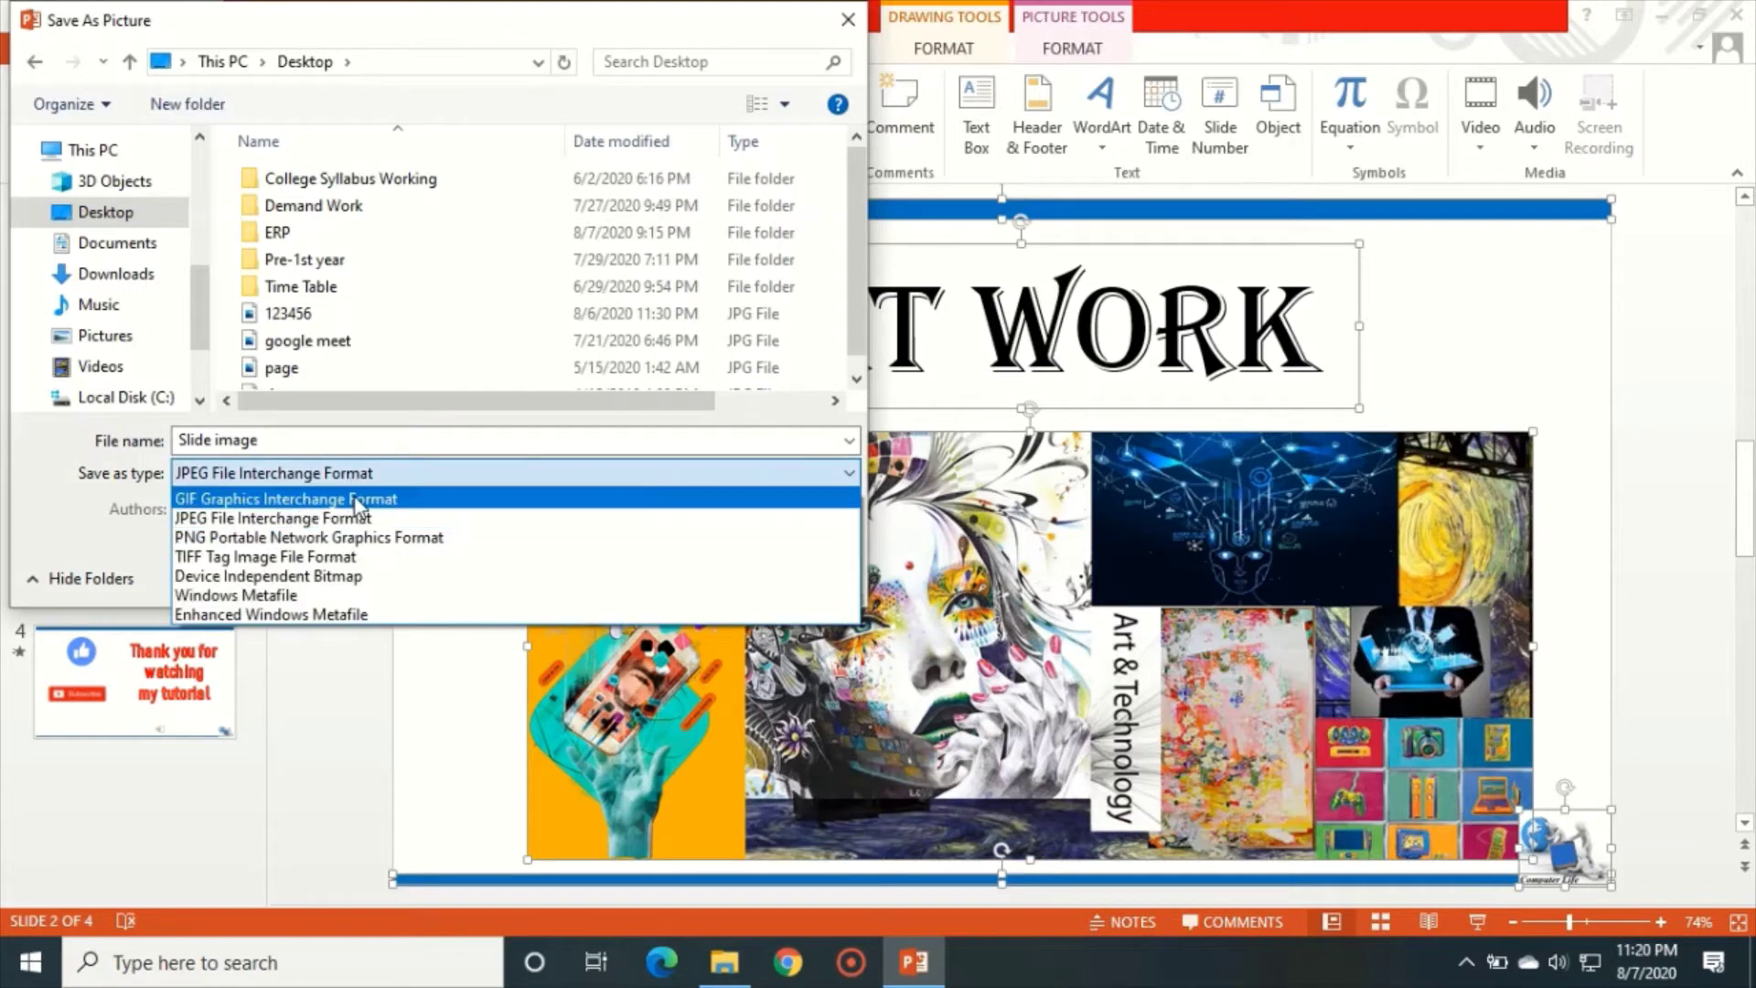
{"action": "left_click", "coordinate": [358, 517]}
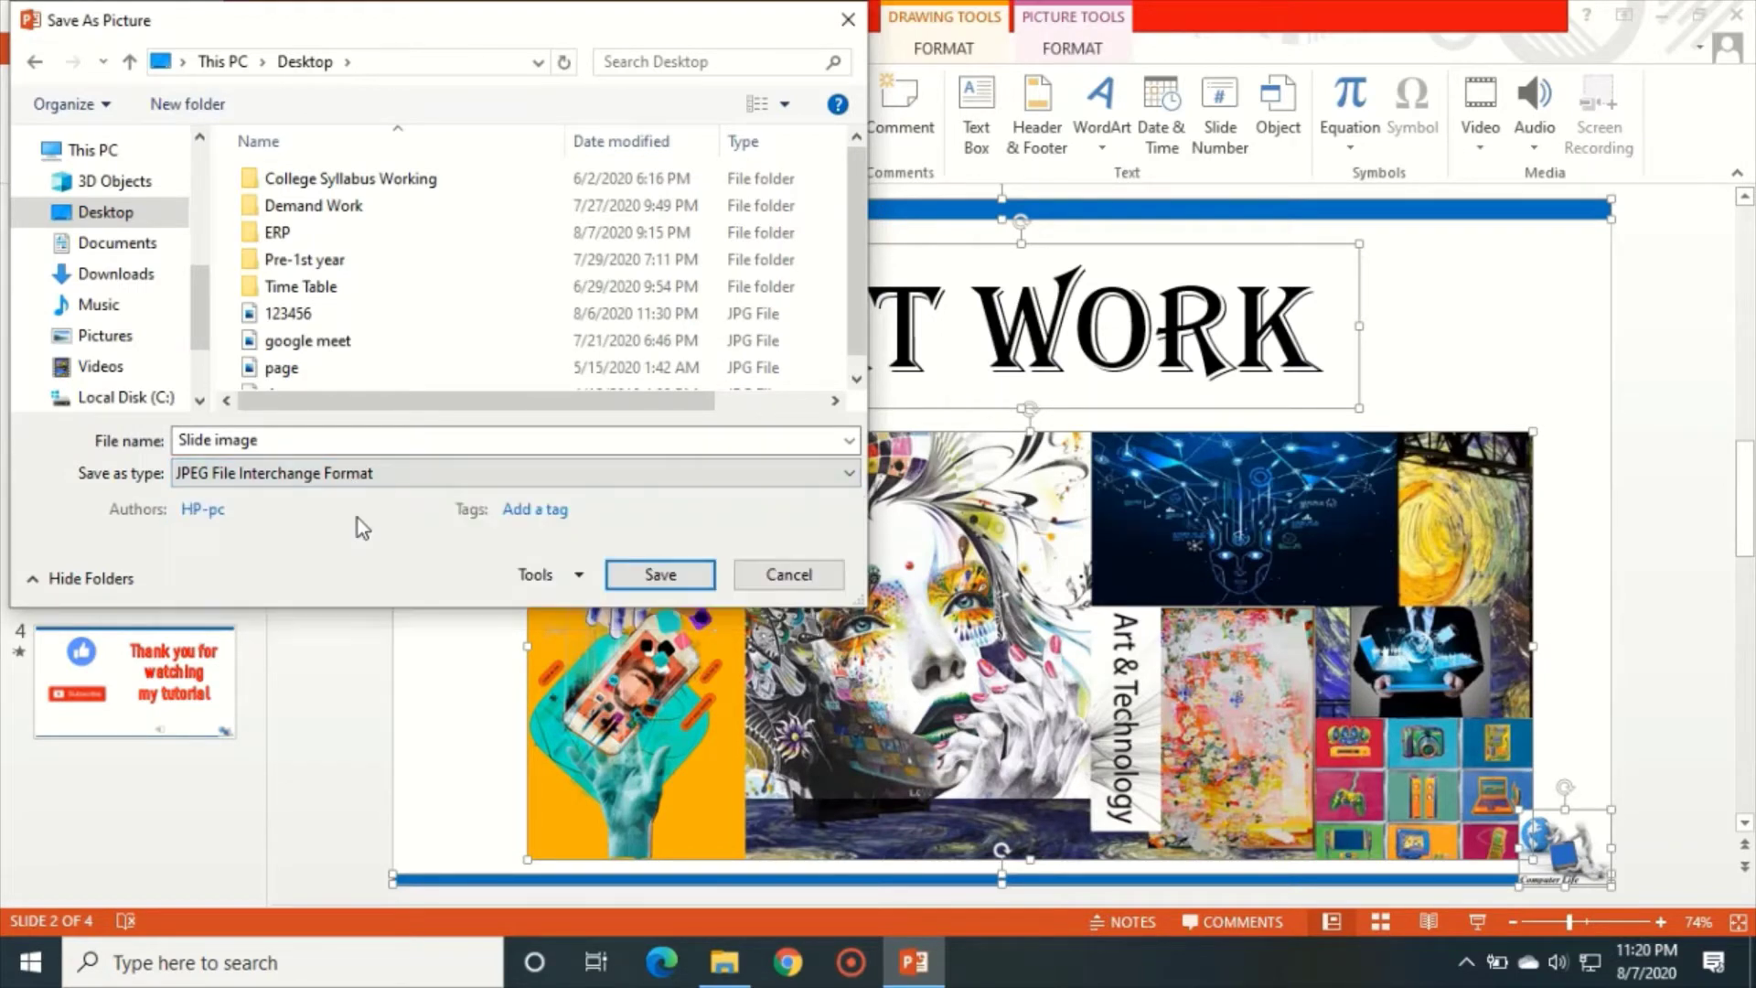
{"action": "left_click", "coordinate": [682, 581]}
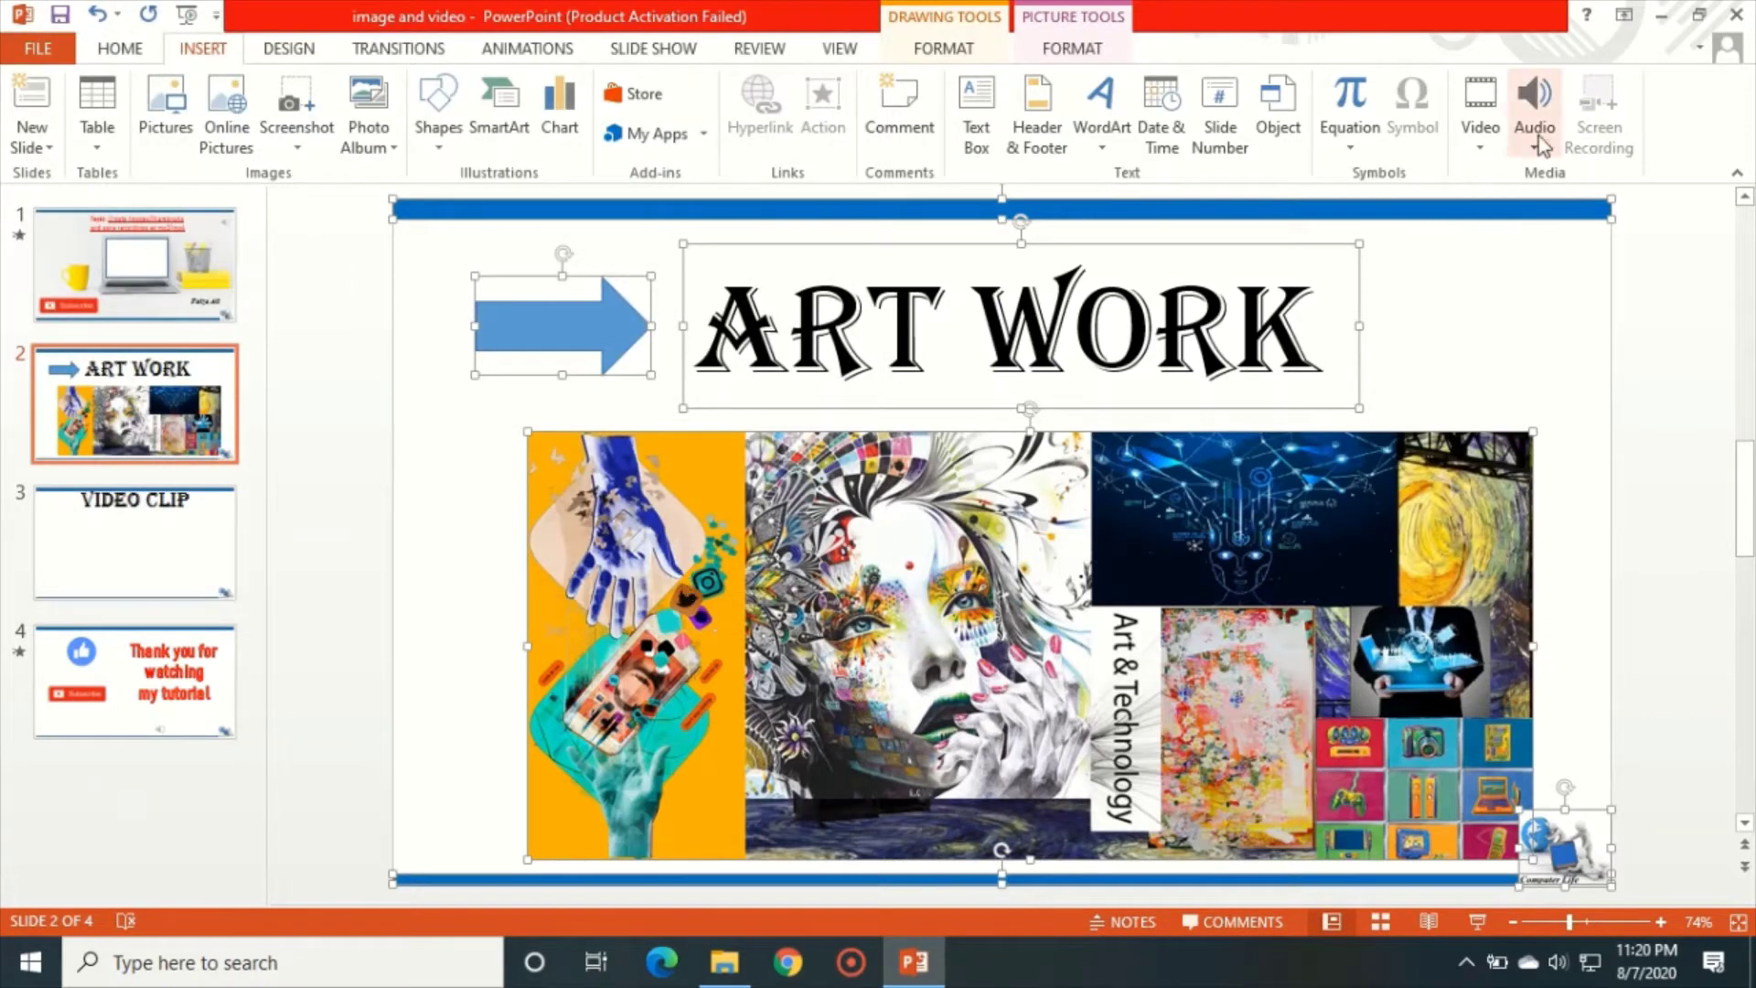
Minimize PowerPoint and open the exported Slide image from the desktop.
{"action": "left_click", "coordinate": [1660, 19]}
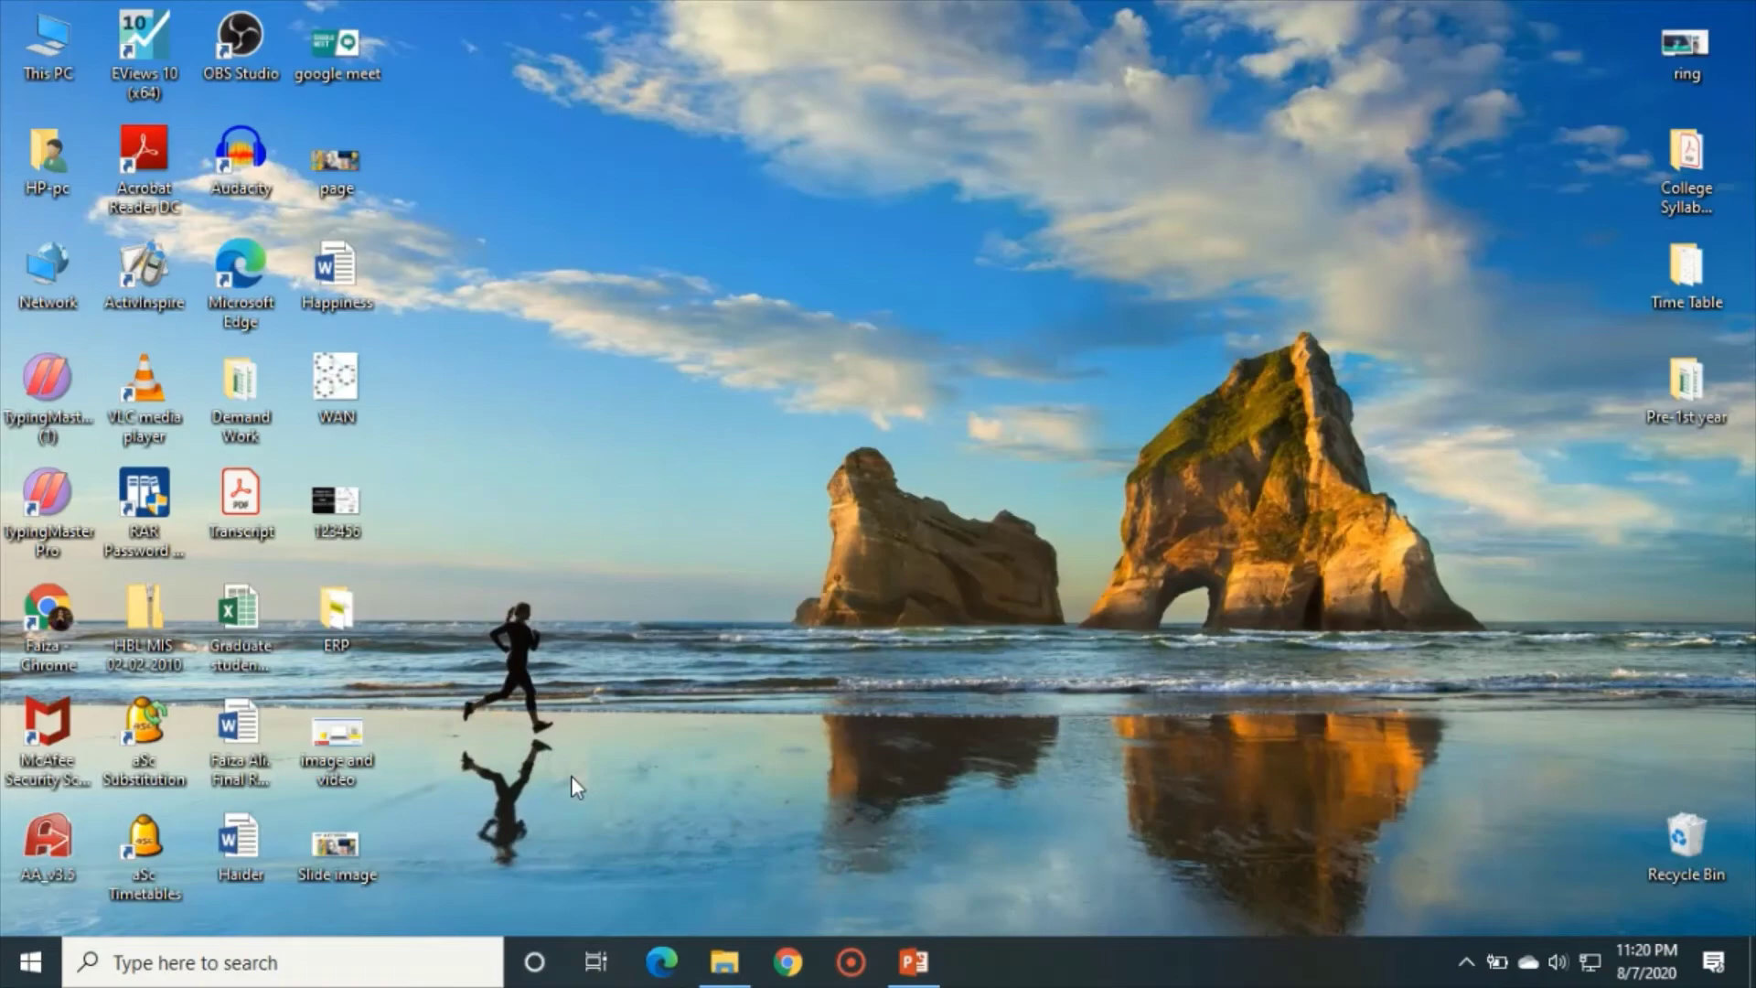
{"action": "double_click", "coordinate": [343, 847]}
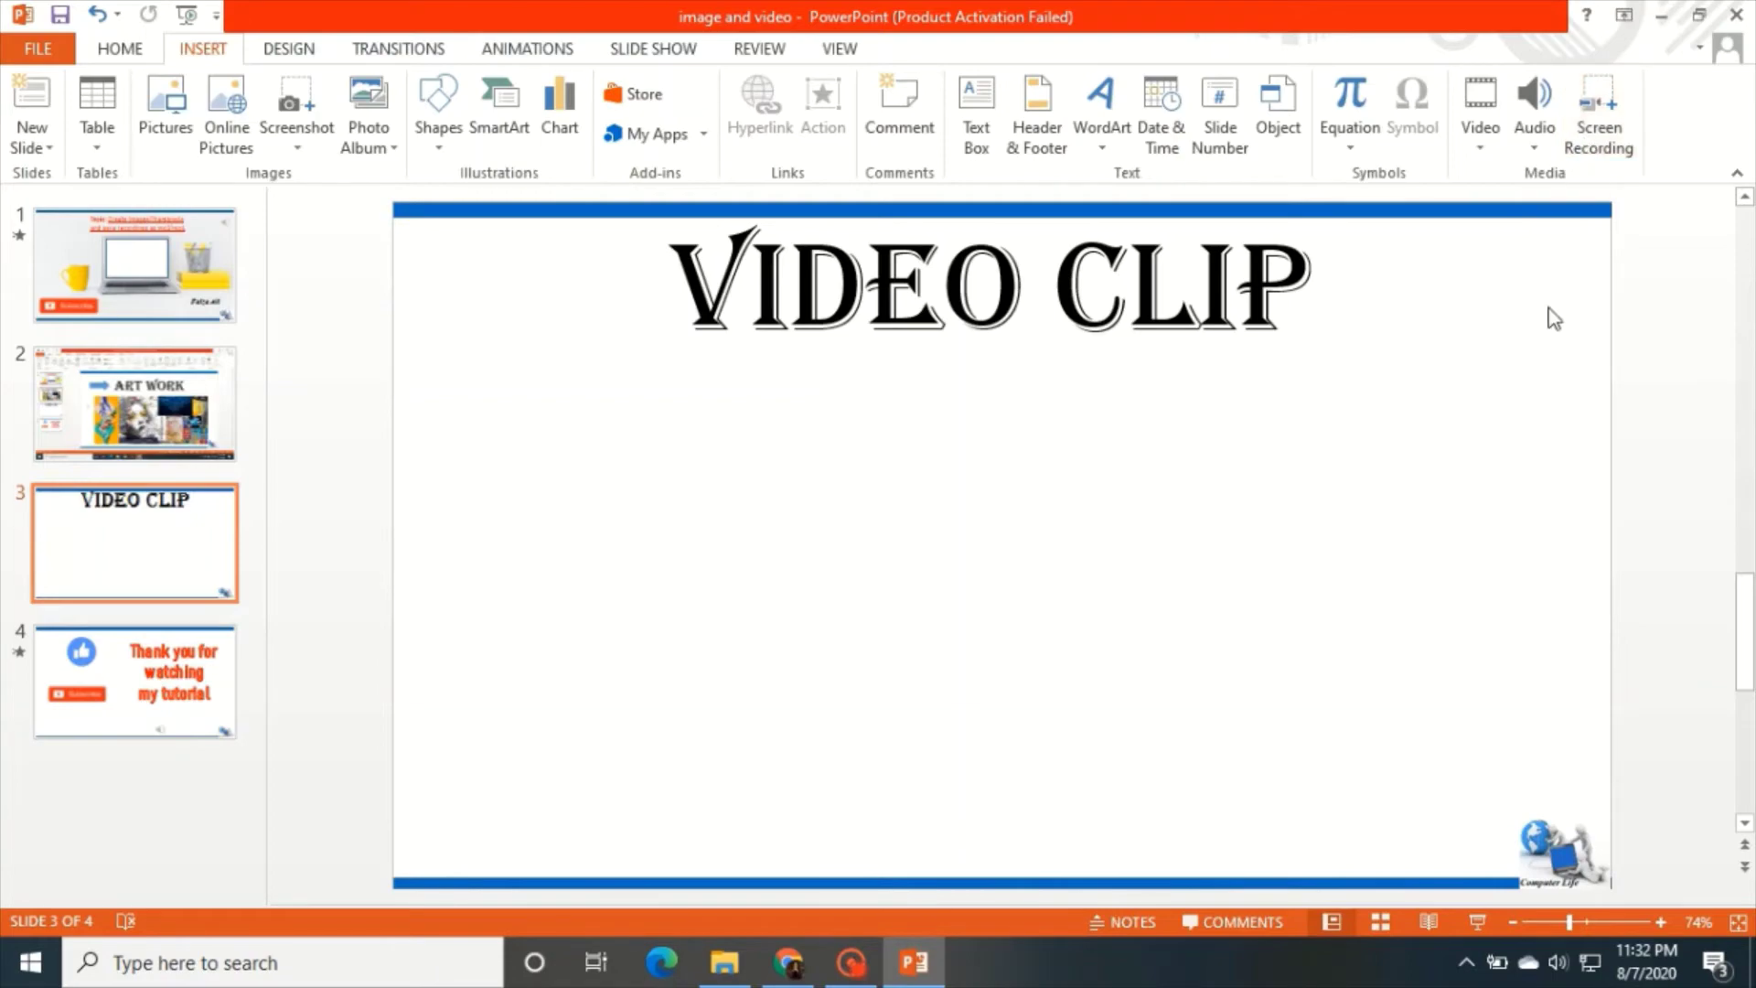
Screen-record the YouTube eye-drawing video frame while it plays and insert the clip on slide 3.
{"action": "left_click", "coordinate": [1600, 131]}
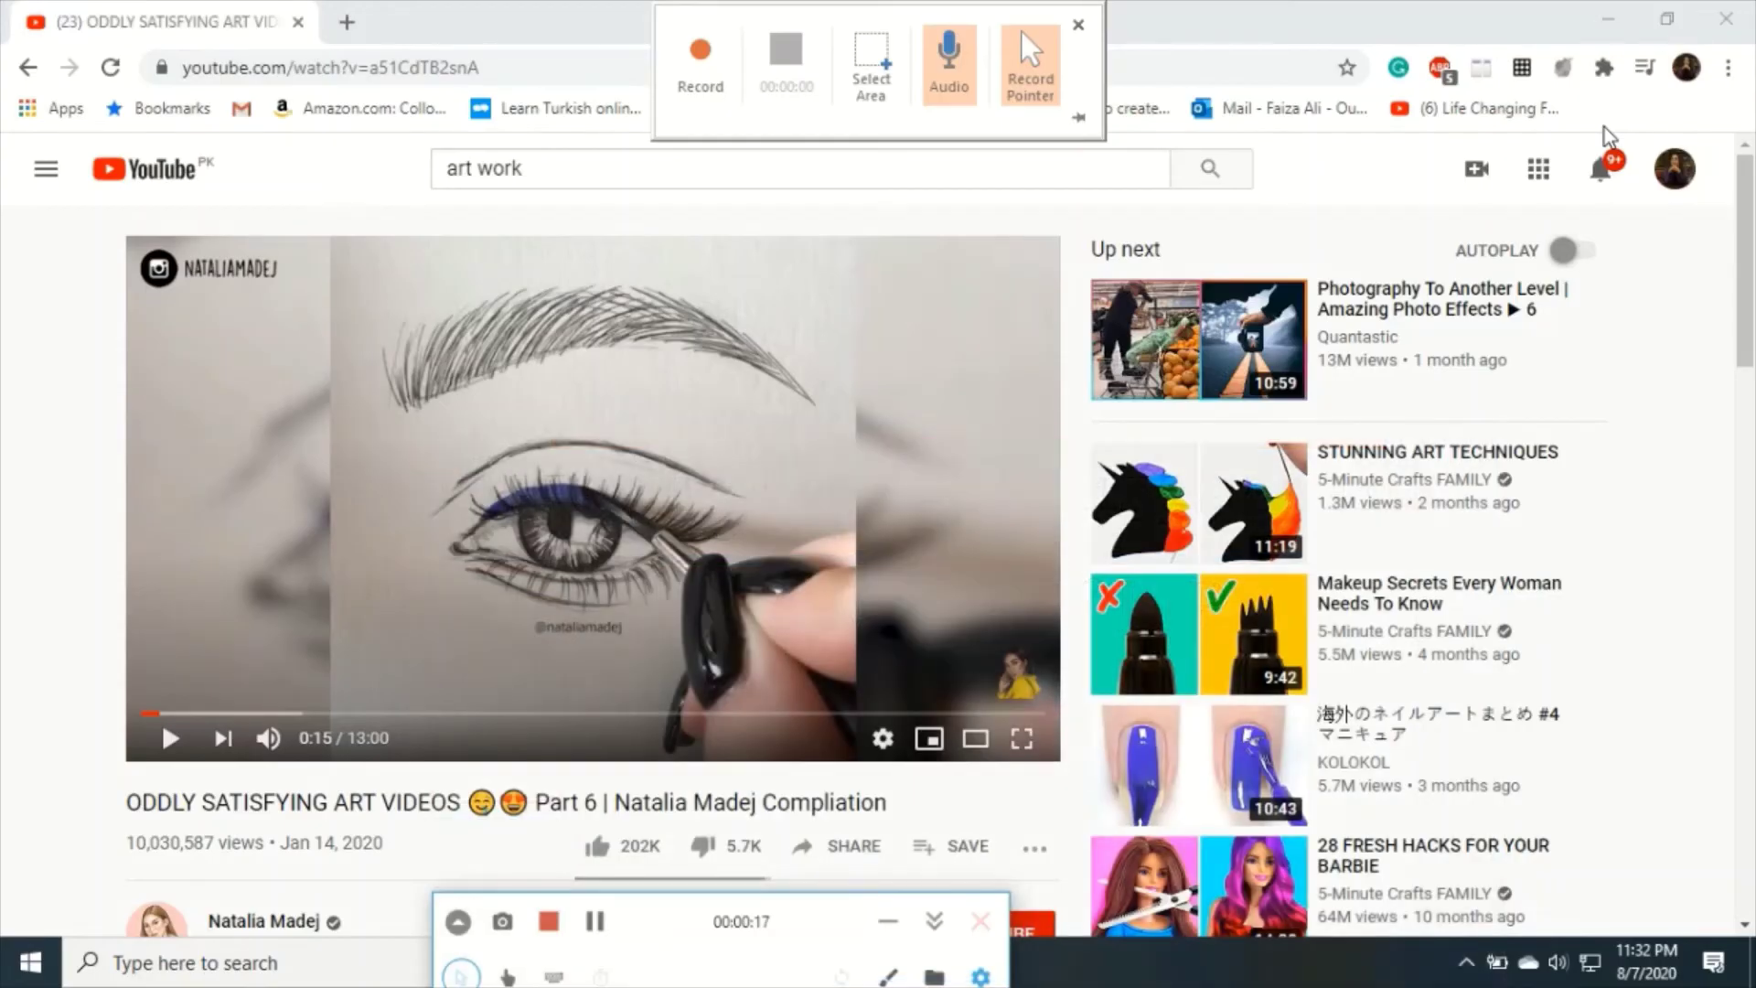
{"action": "left_click", "coordinate": [870, 91]}
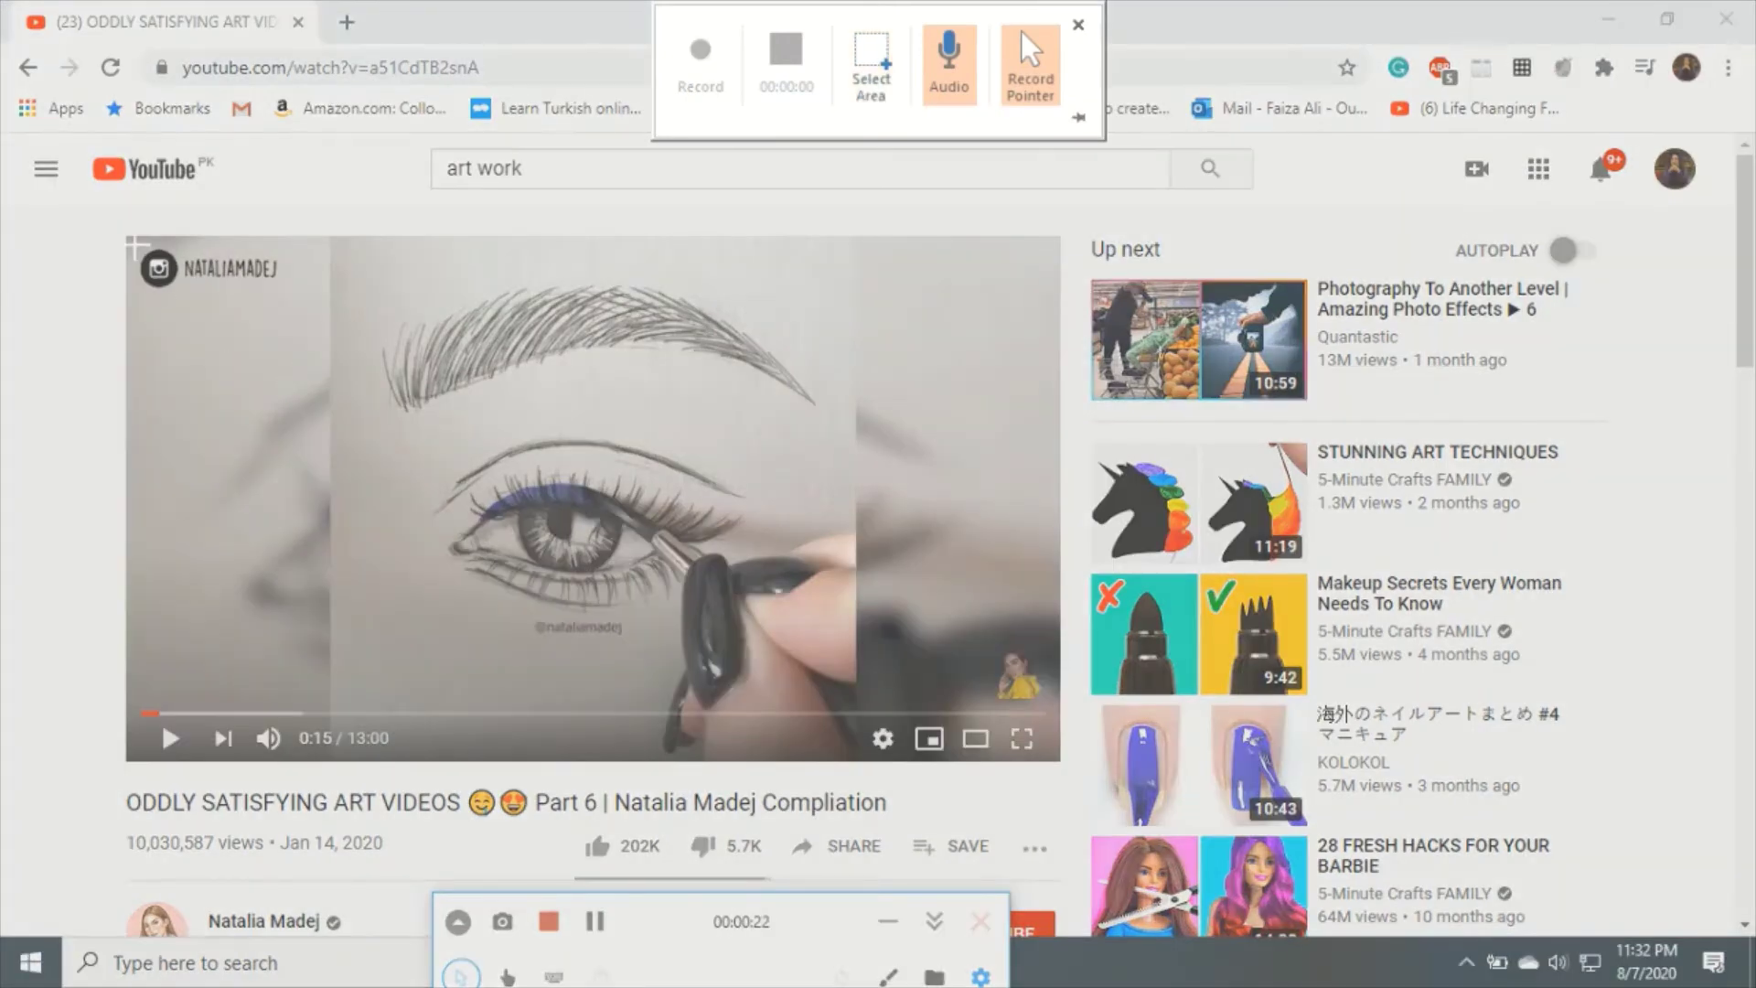
{"action": "left_click_drag", "start_coordinate": [133, 242], "coordinate": [1053, 705]}
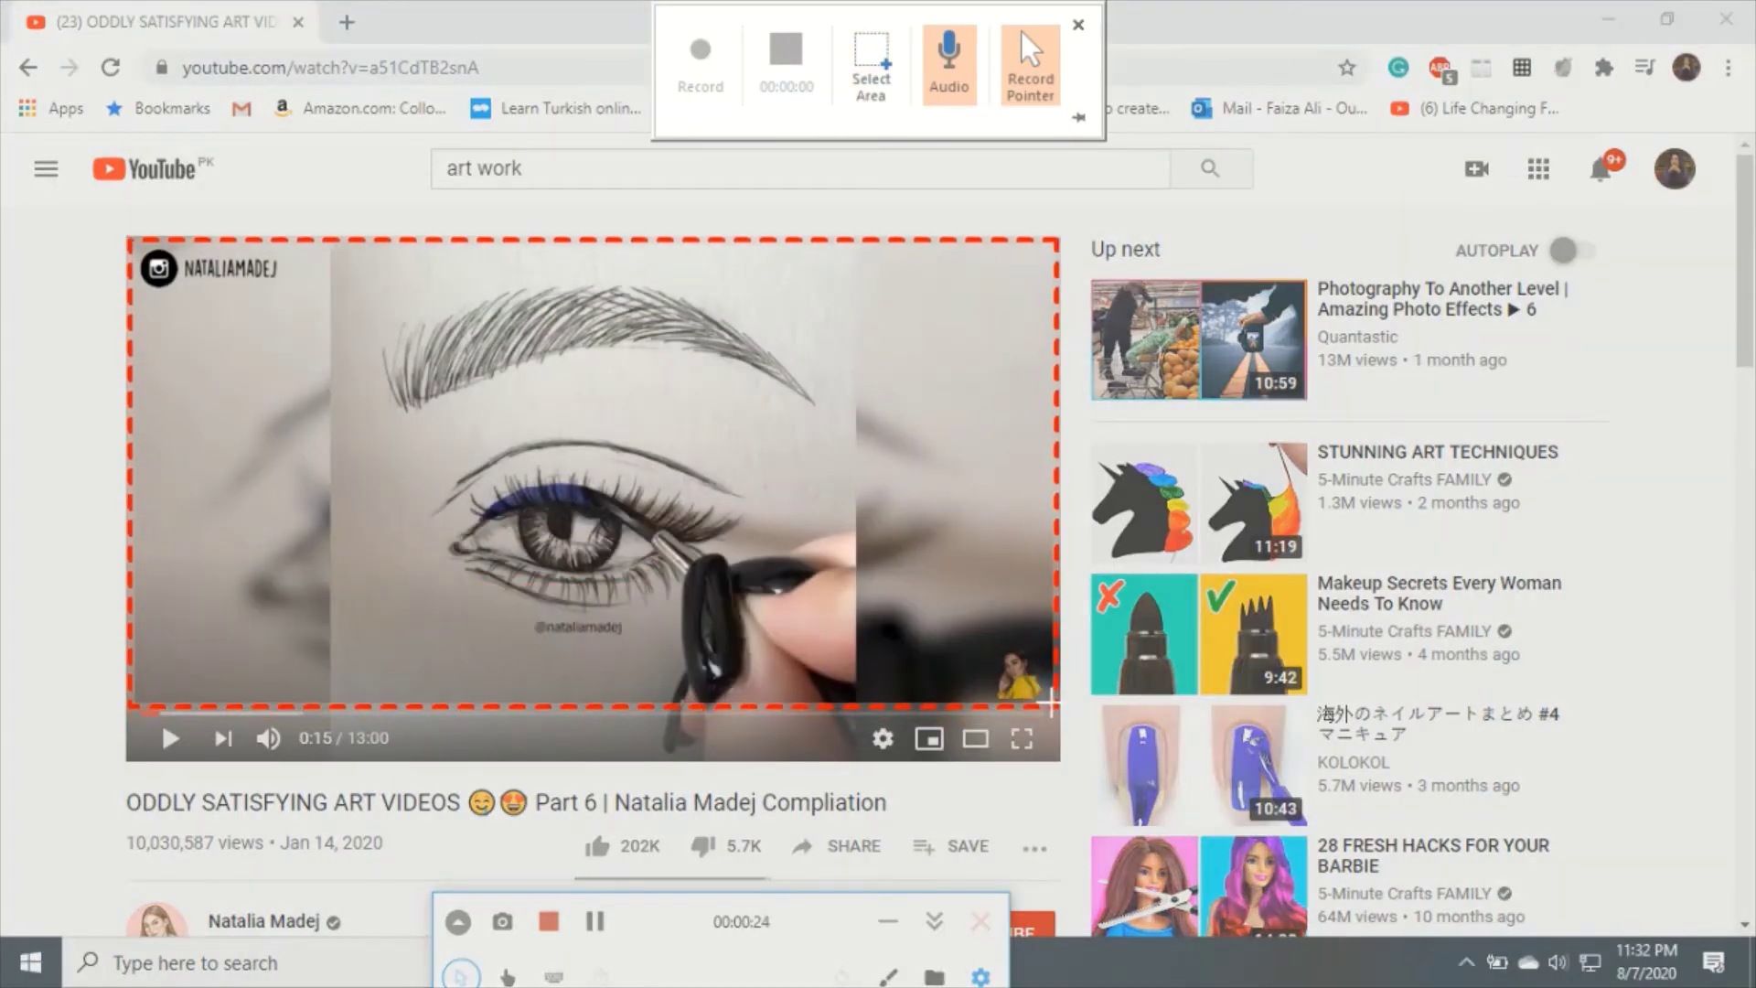
{"action": "left_click", "coordinate": [170, 741]}
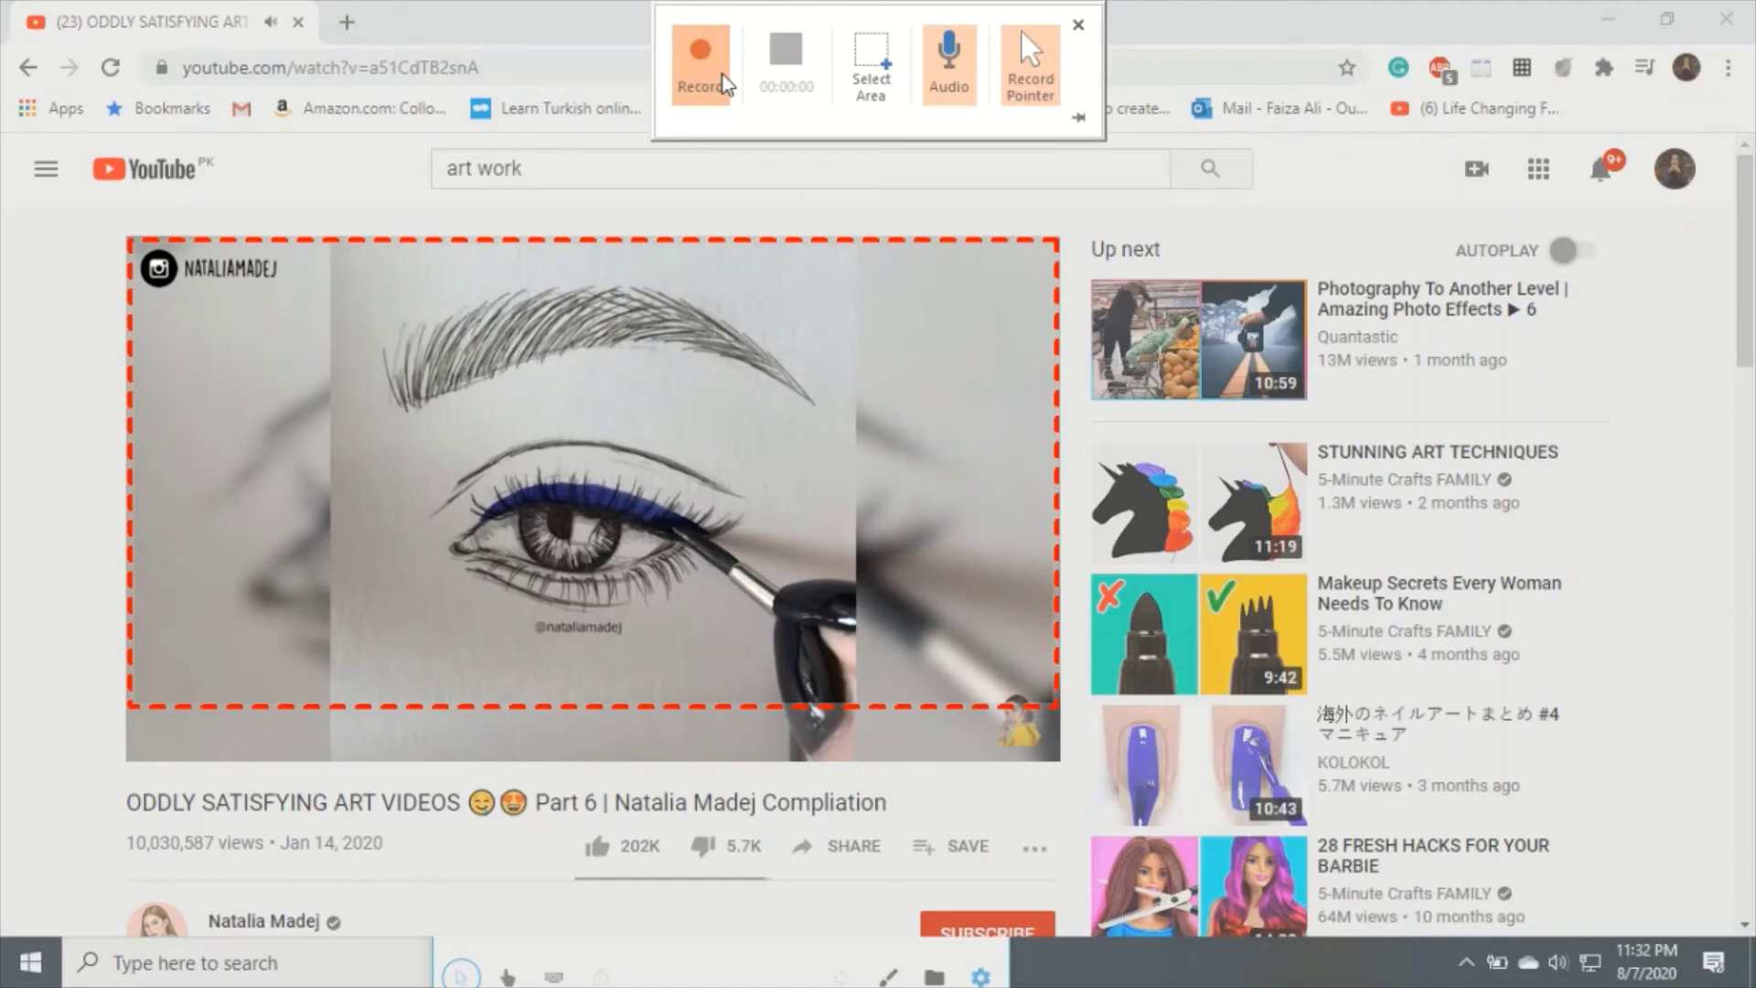
{"action": "left_click", "coordinate": [697, 88]}
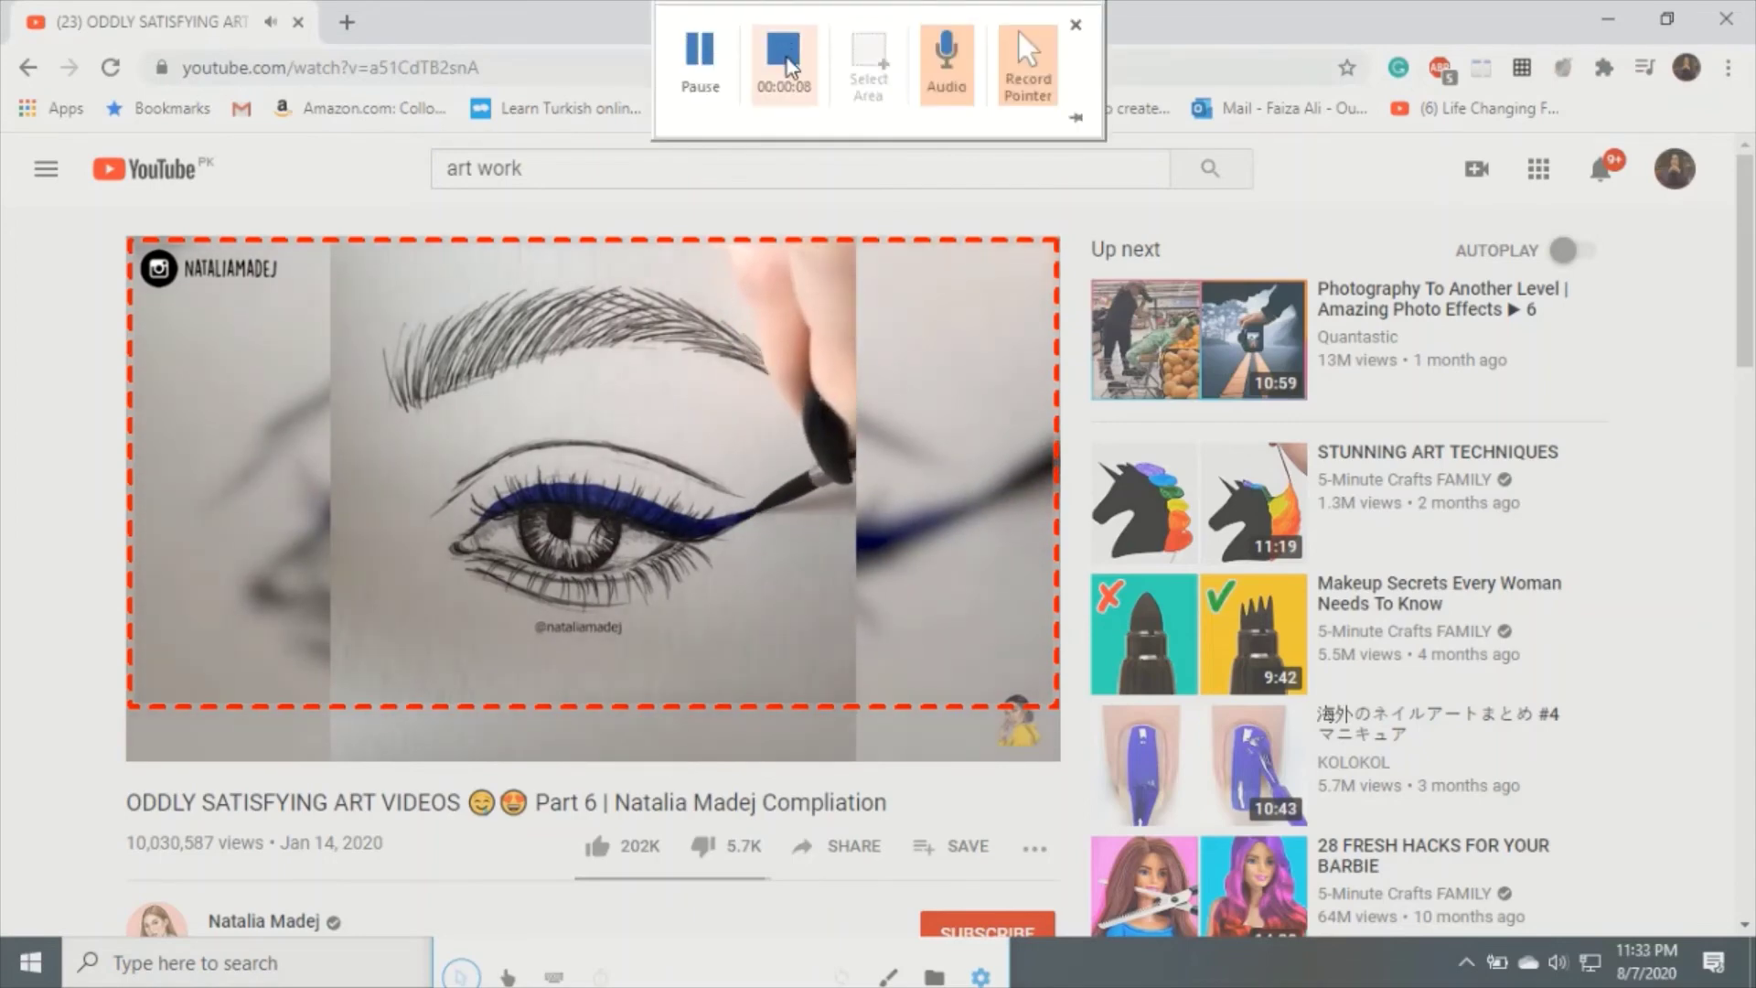
{"action": "left_click", "coordinate": [787, 62]}
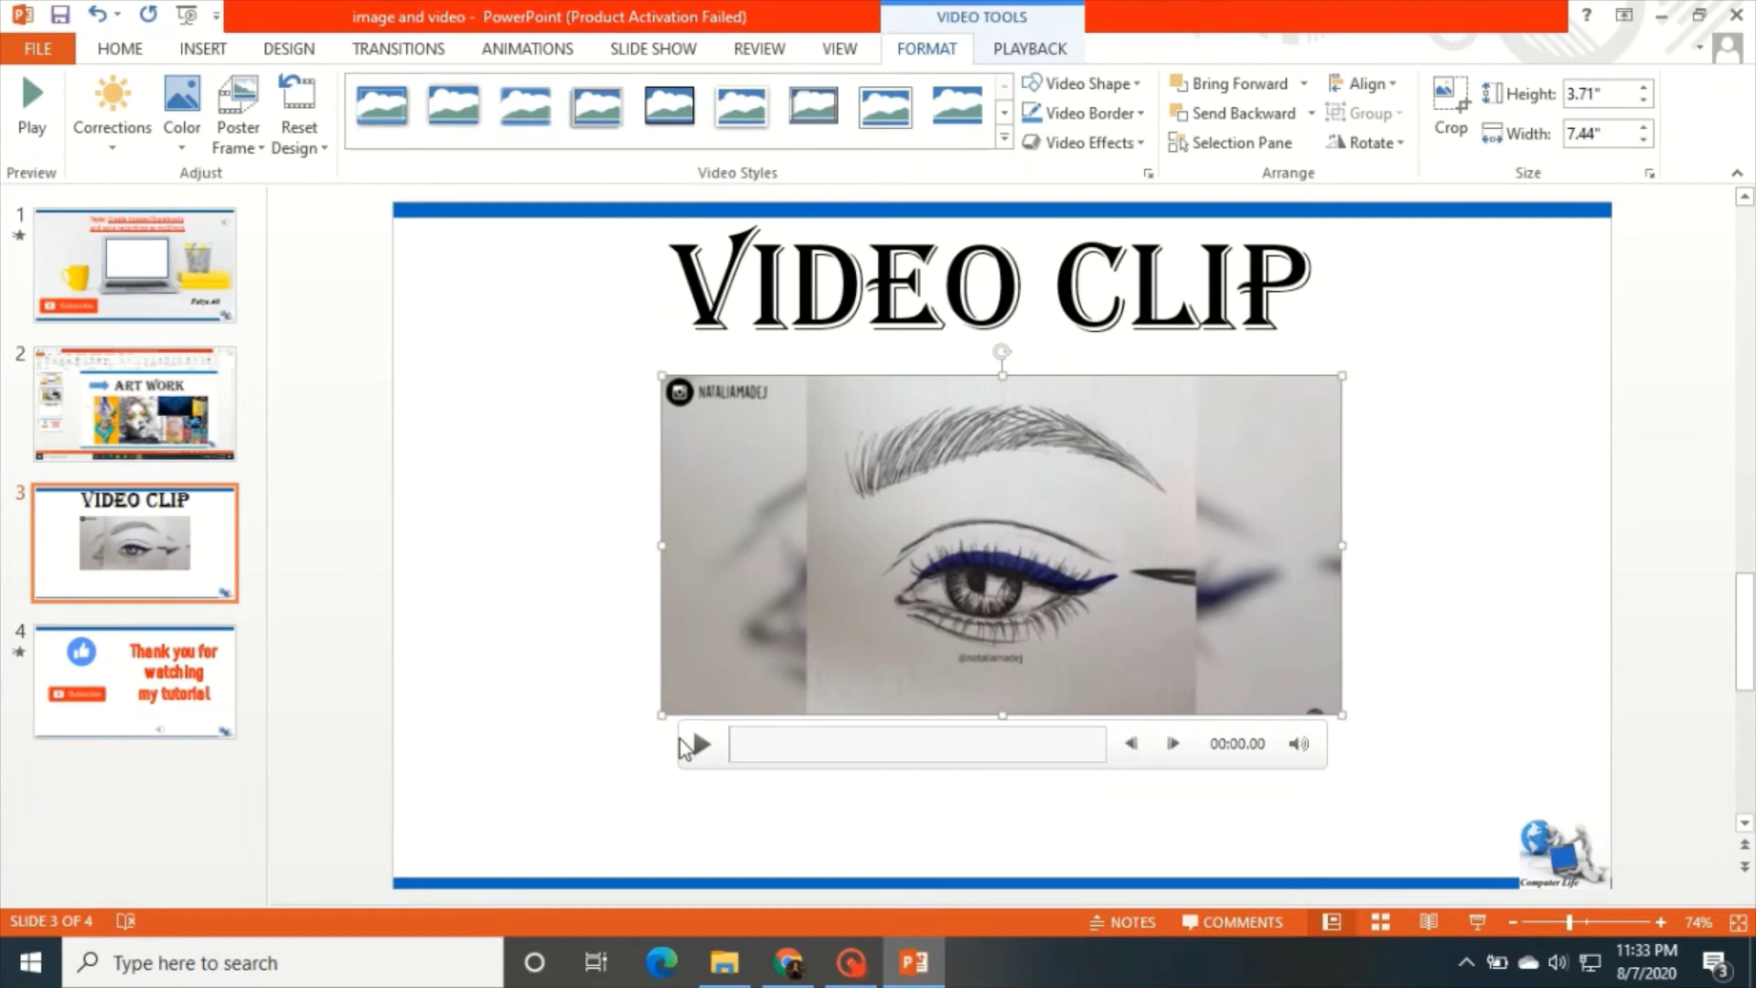
Save the inserted video clip to the Desktop as media file Media1.
{"action": "right_click", "coordinate": [942, 608]}
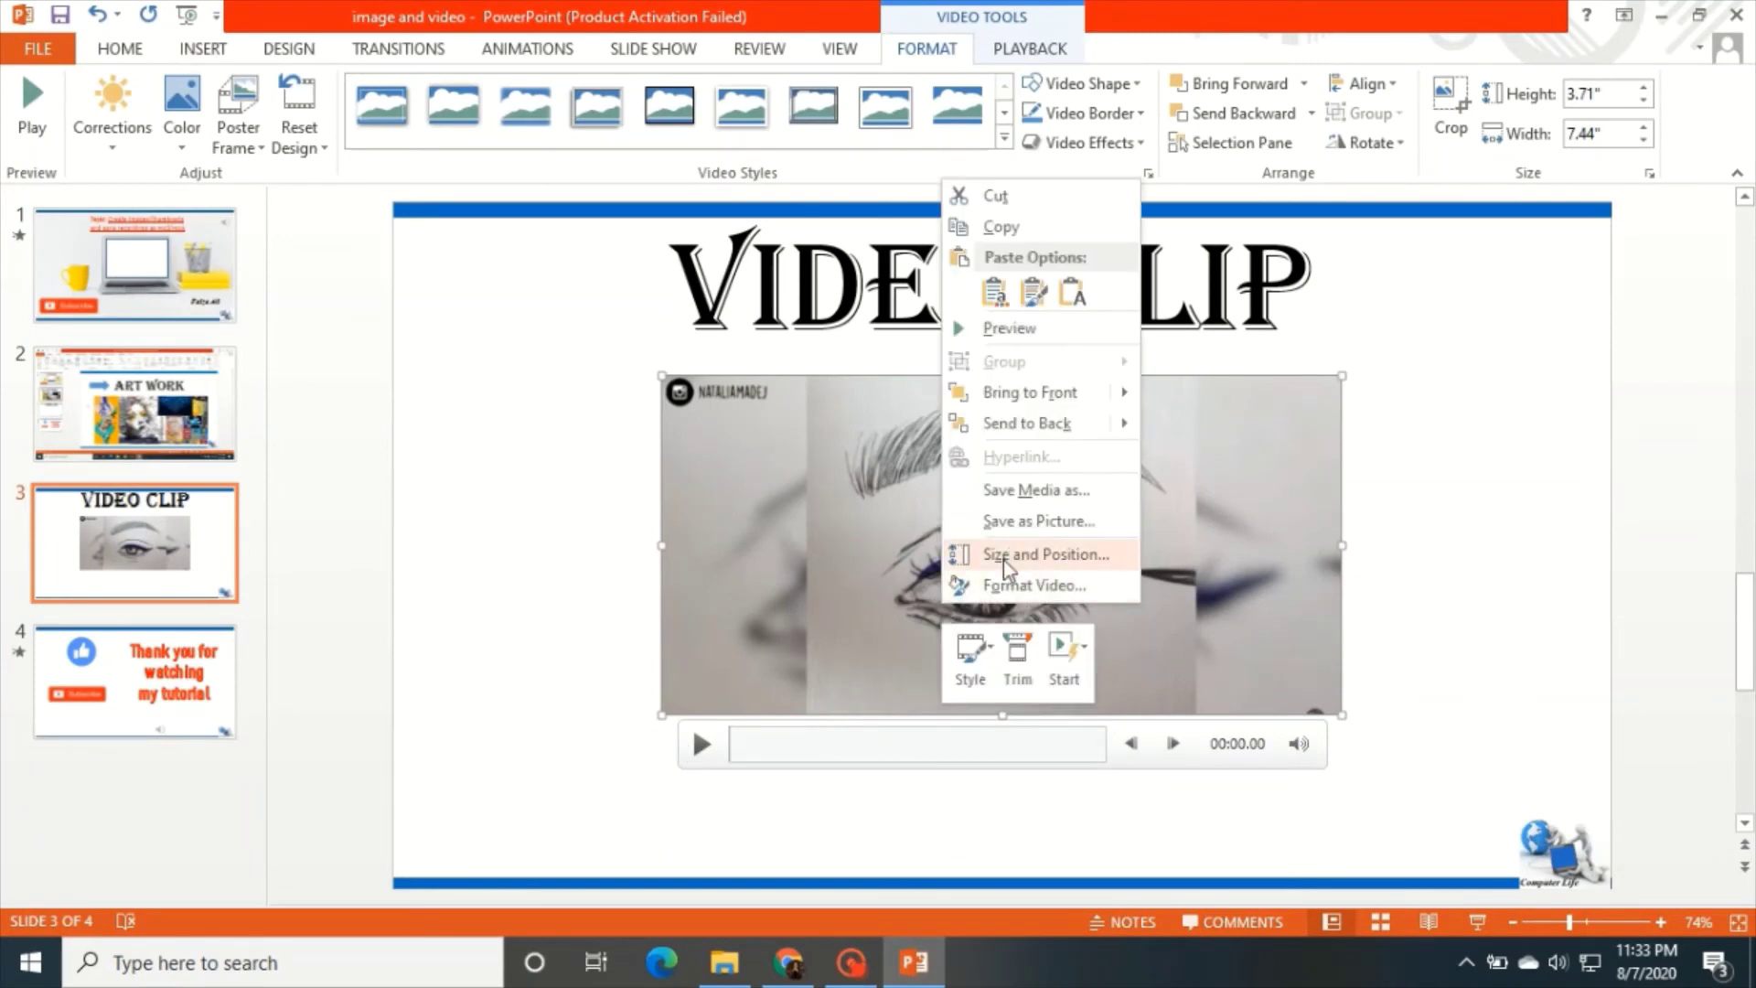
{"action": "left_click", "coordinate": [1031, 491]}
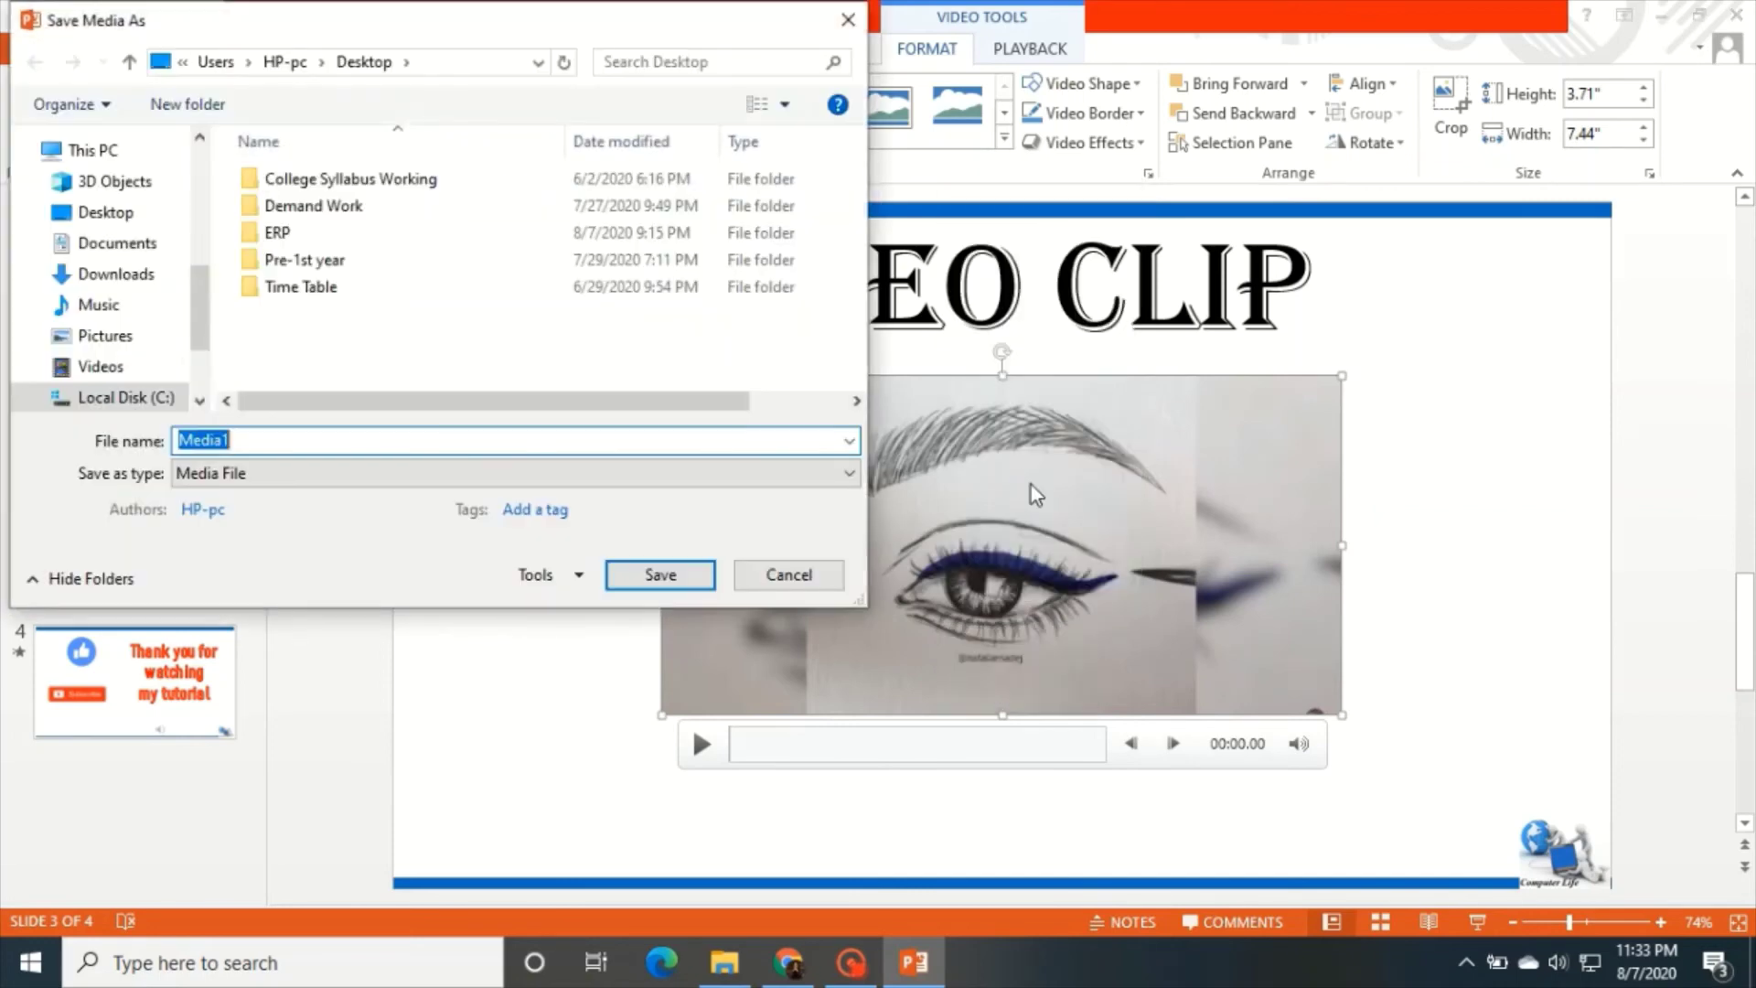
{"action": "left_click", "coordinate": [297, 480]}
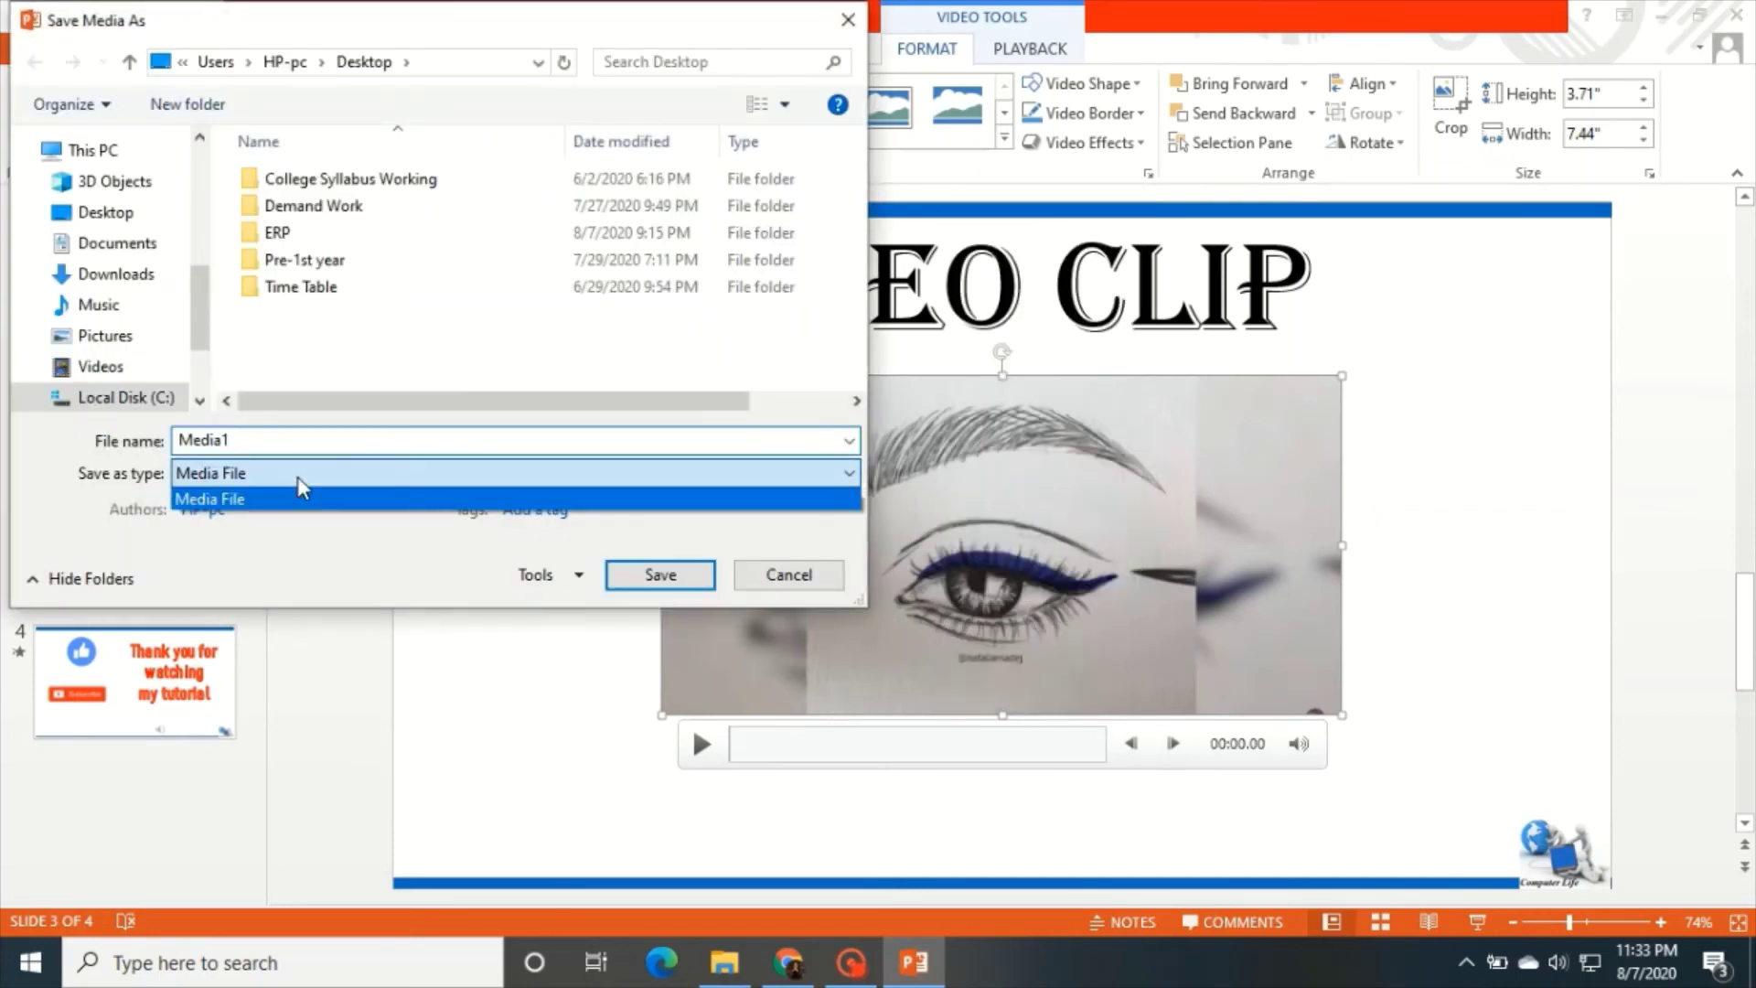
{"action": "left_click", "coordinate": [275, 440]}
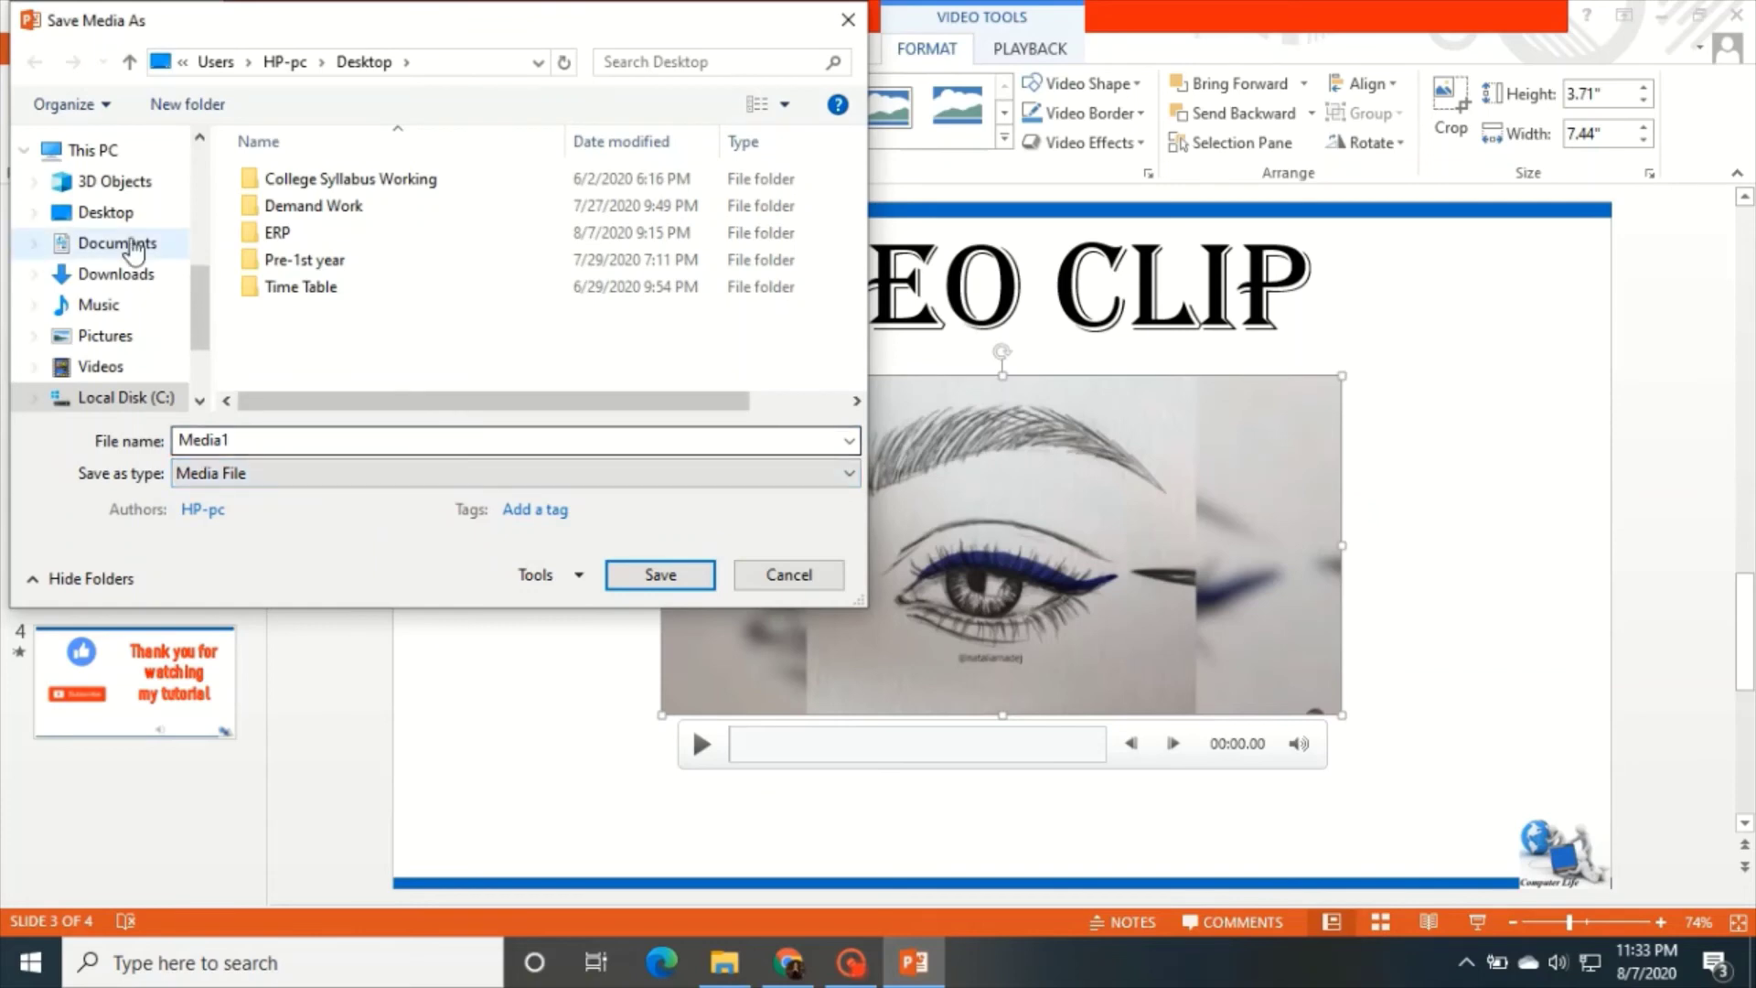
{"action": "left_click", "coordinate": [105, 217]}
{"action": "double_click", "coordinate": [260, 439]}
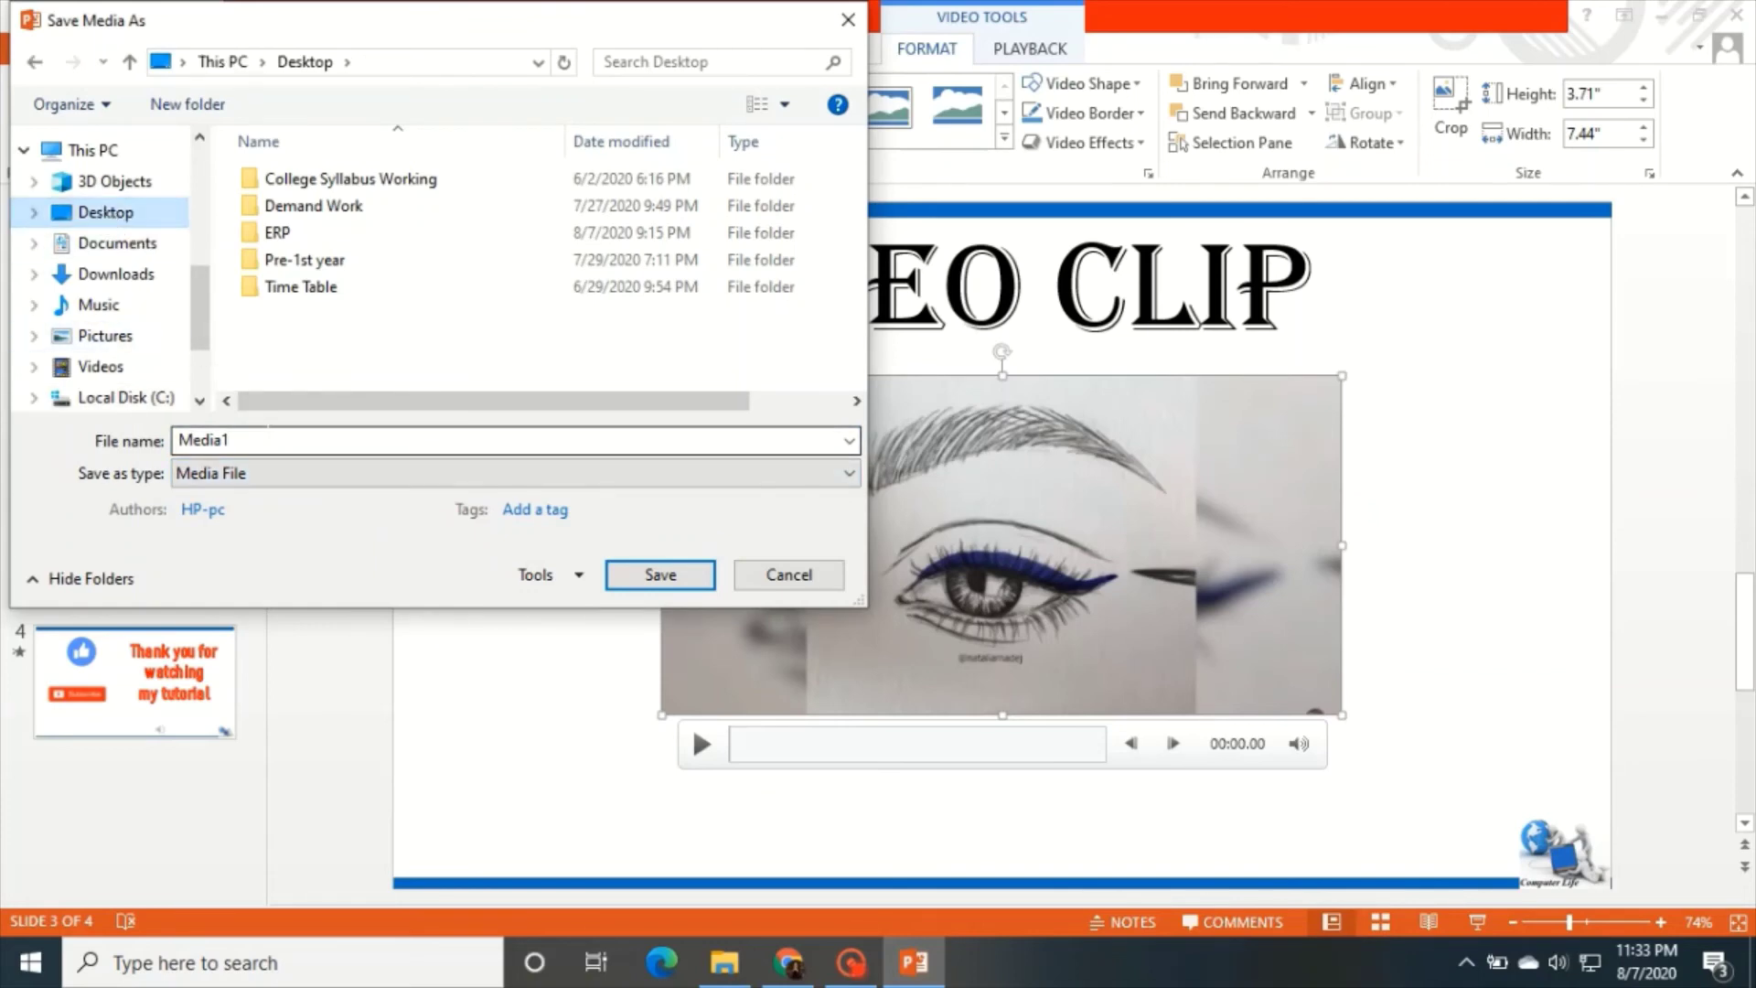
{"action": "left_click", "coordinate": [661, 575]}
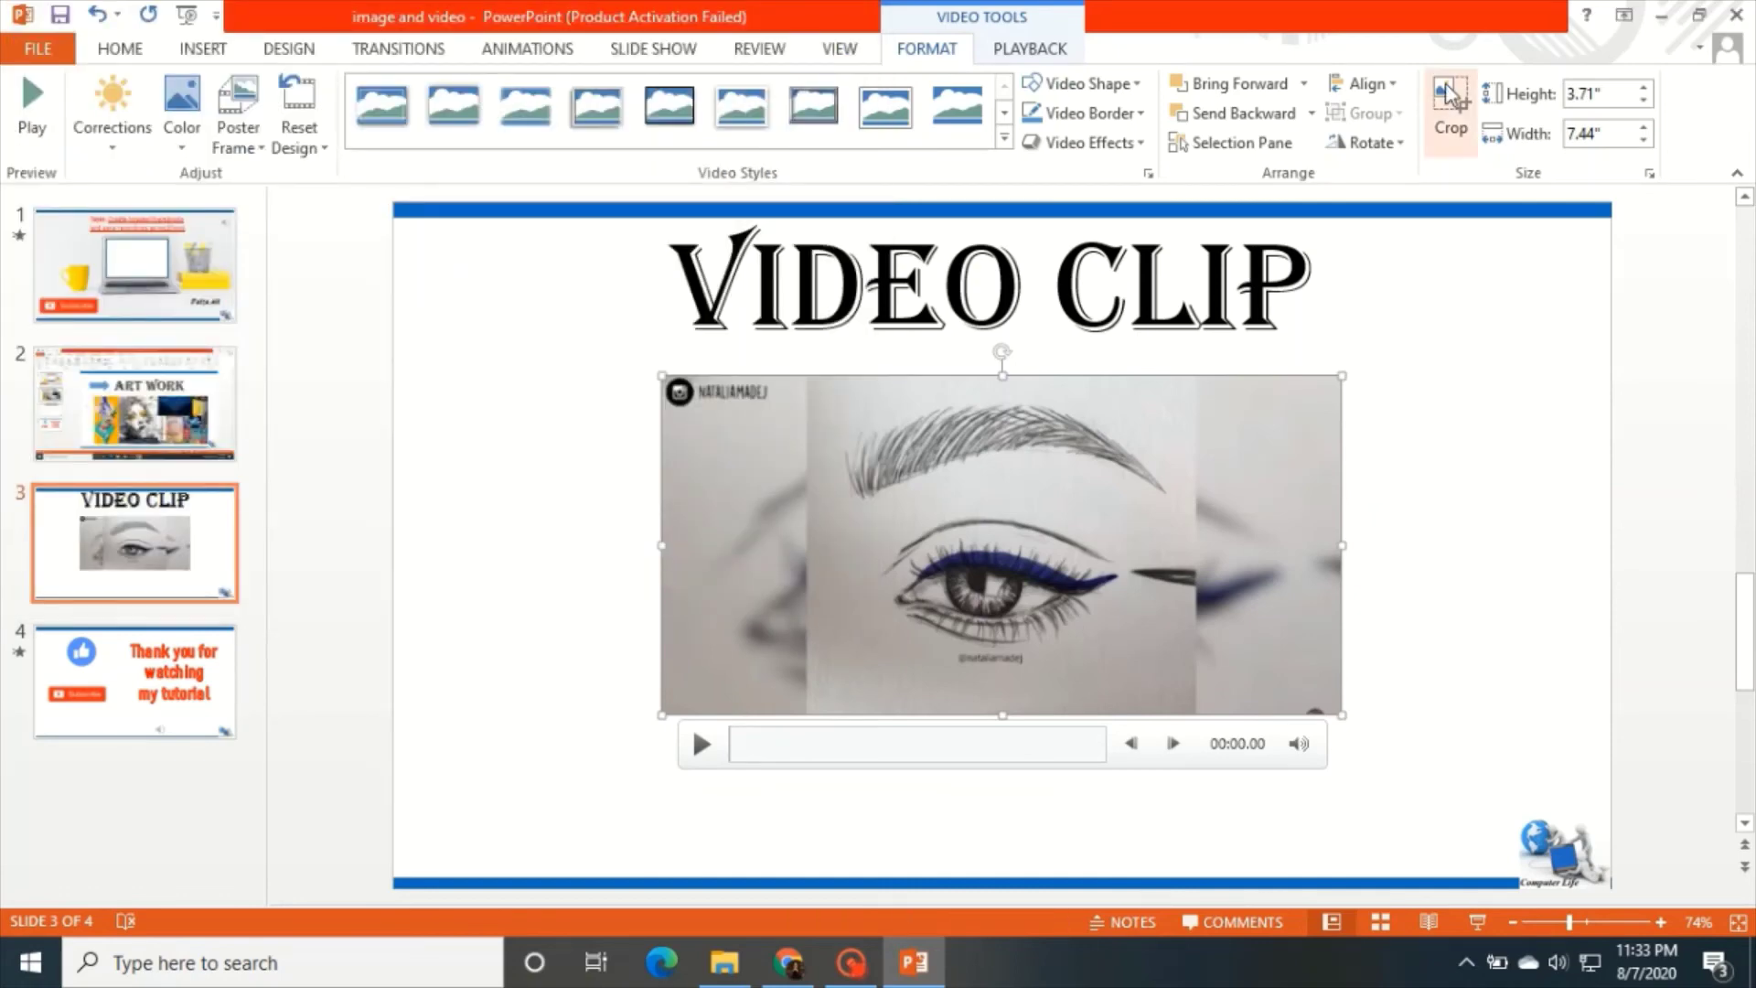
Play Media1 from the desktop in VLC to check it, then close VLC.
{"action": "left_click", "coordinate": [1665, 5]}
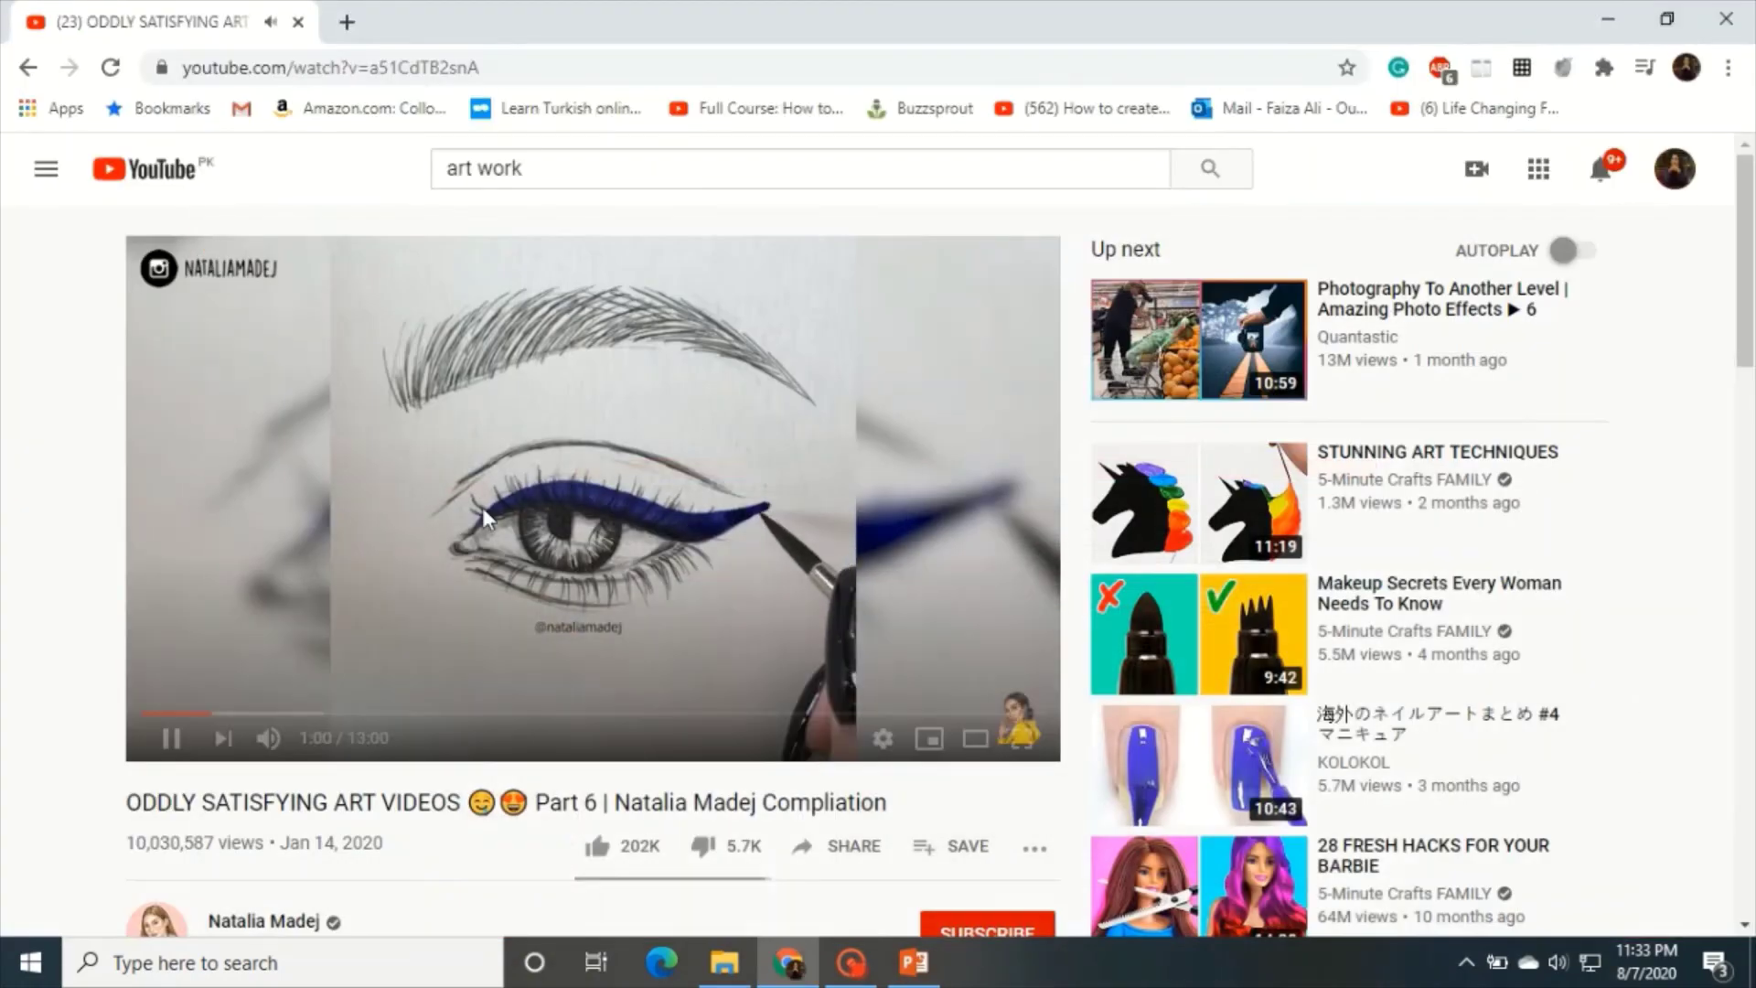
{"action": "mouse_move", "coordinate": [593, 495]}
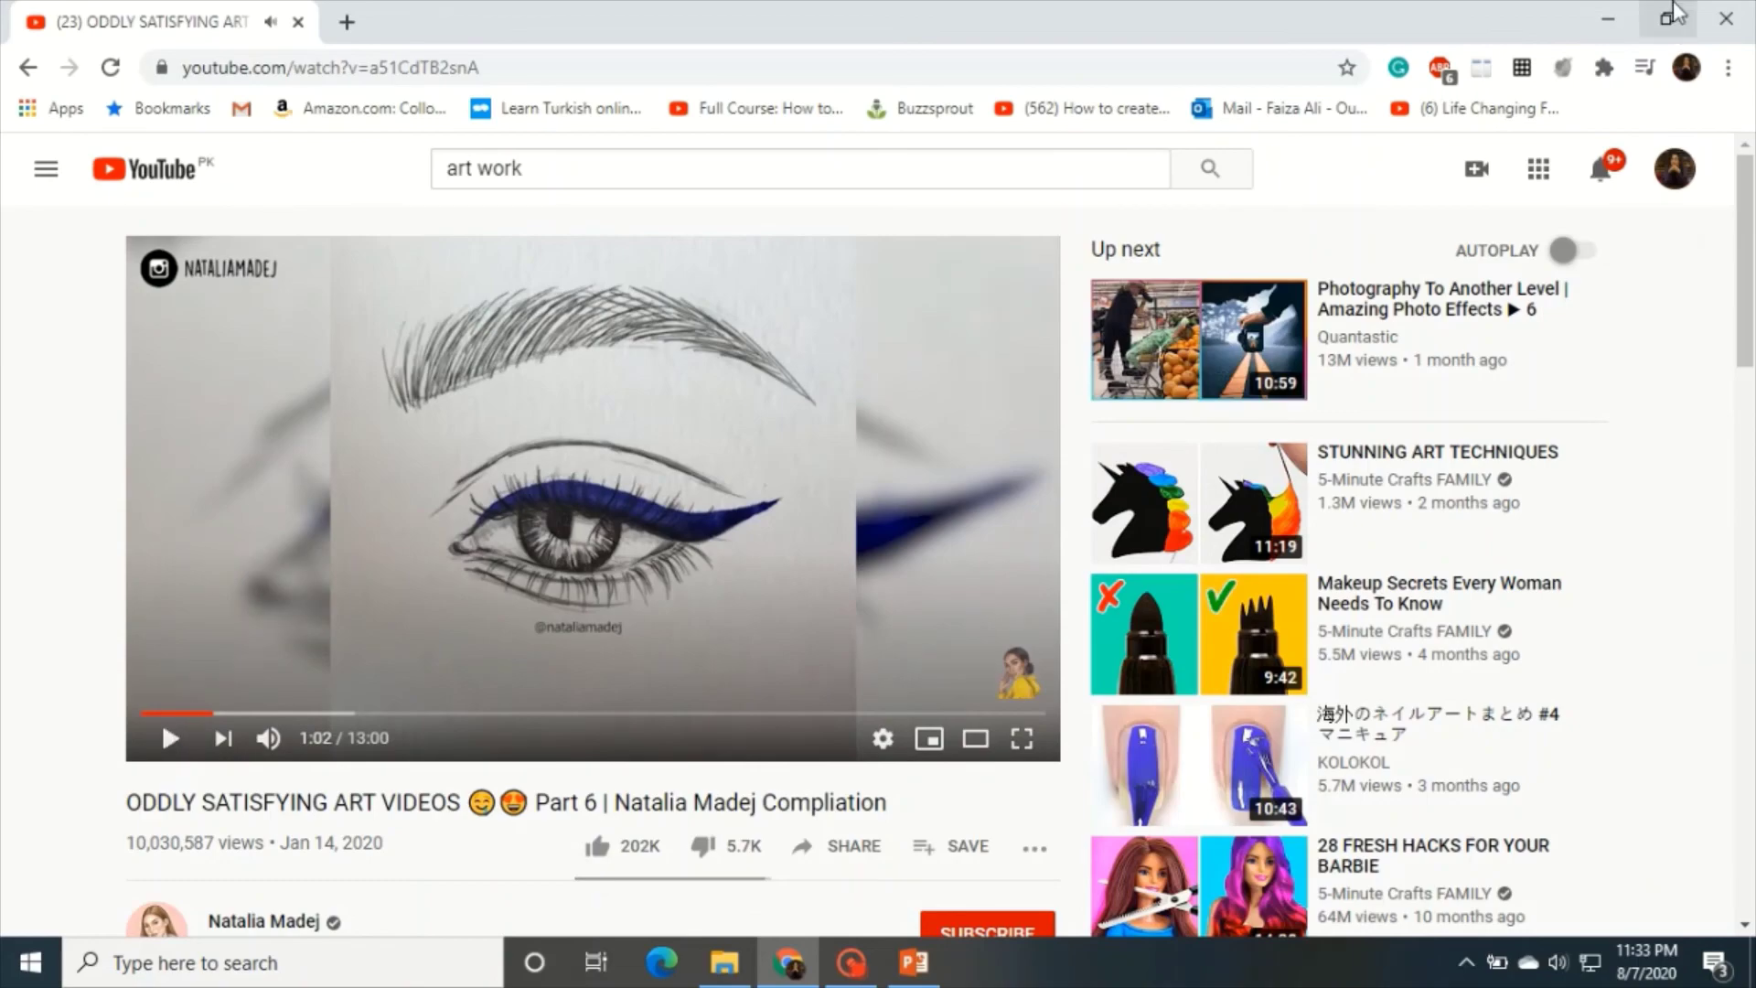
{"action": "left_click", "coordinate": [1605, 18]}
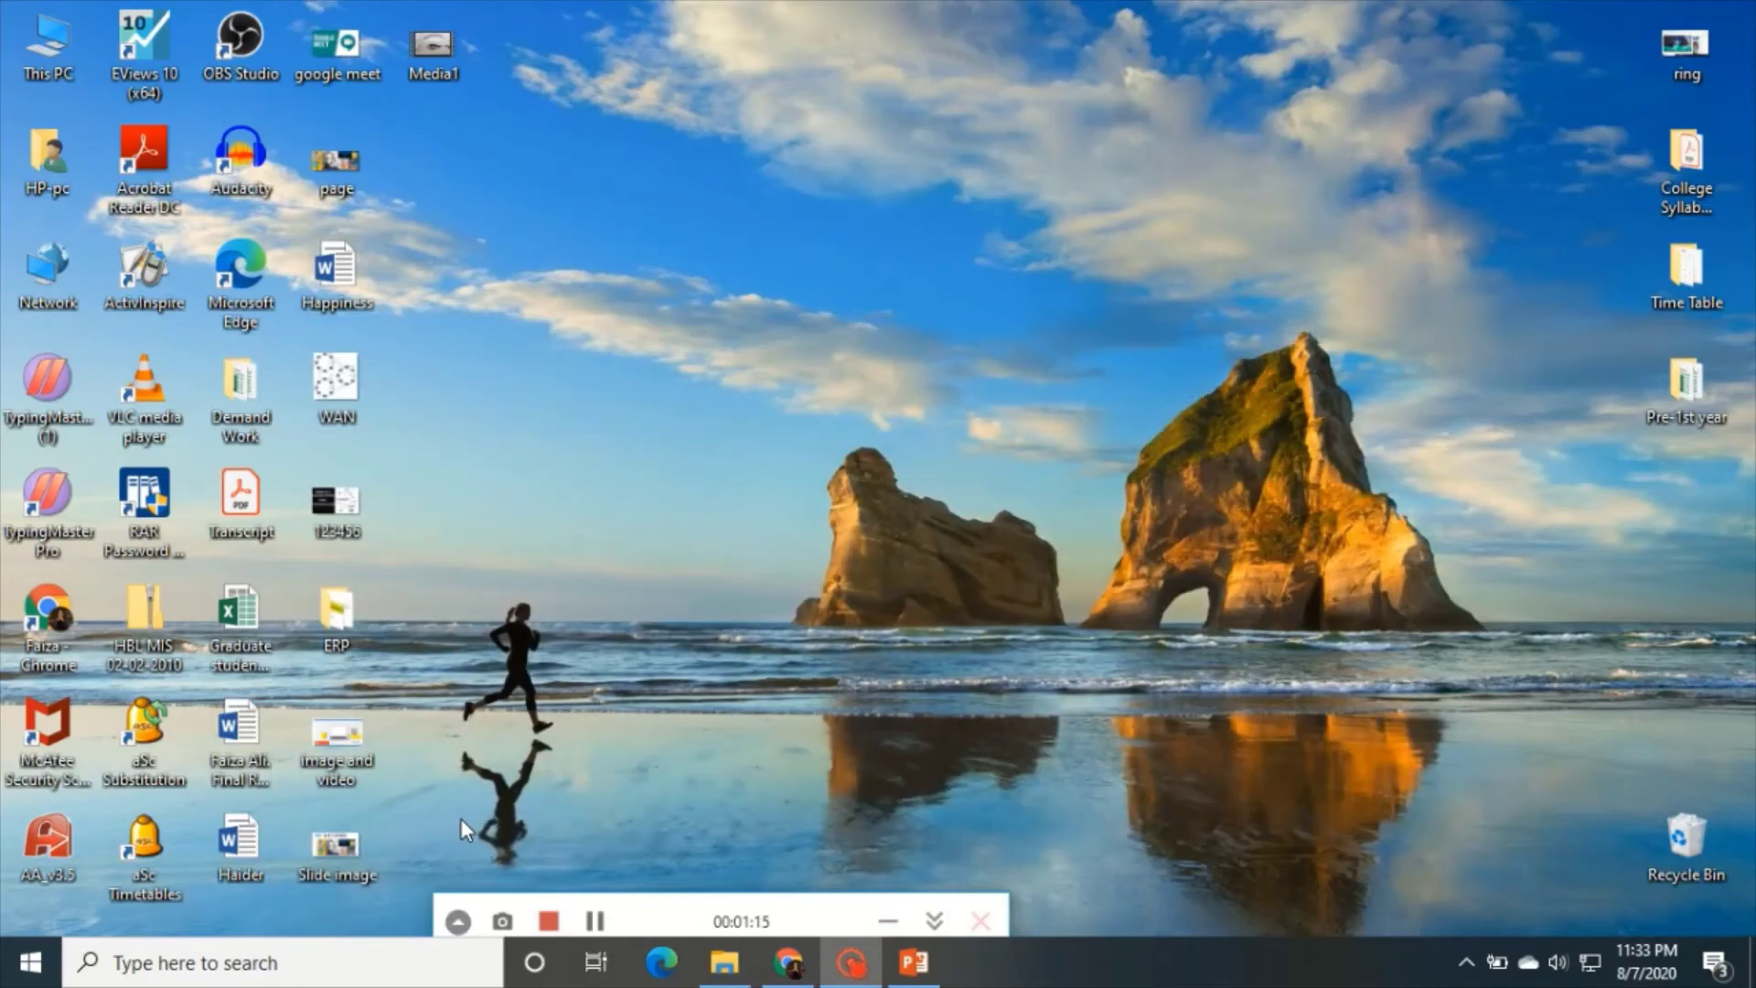
{"action": "left_click", "coordinate": [435, 44]}
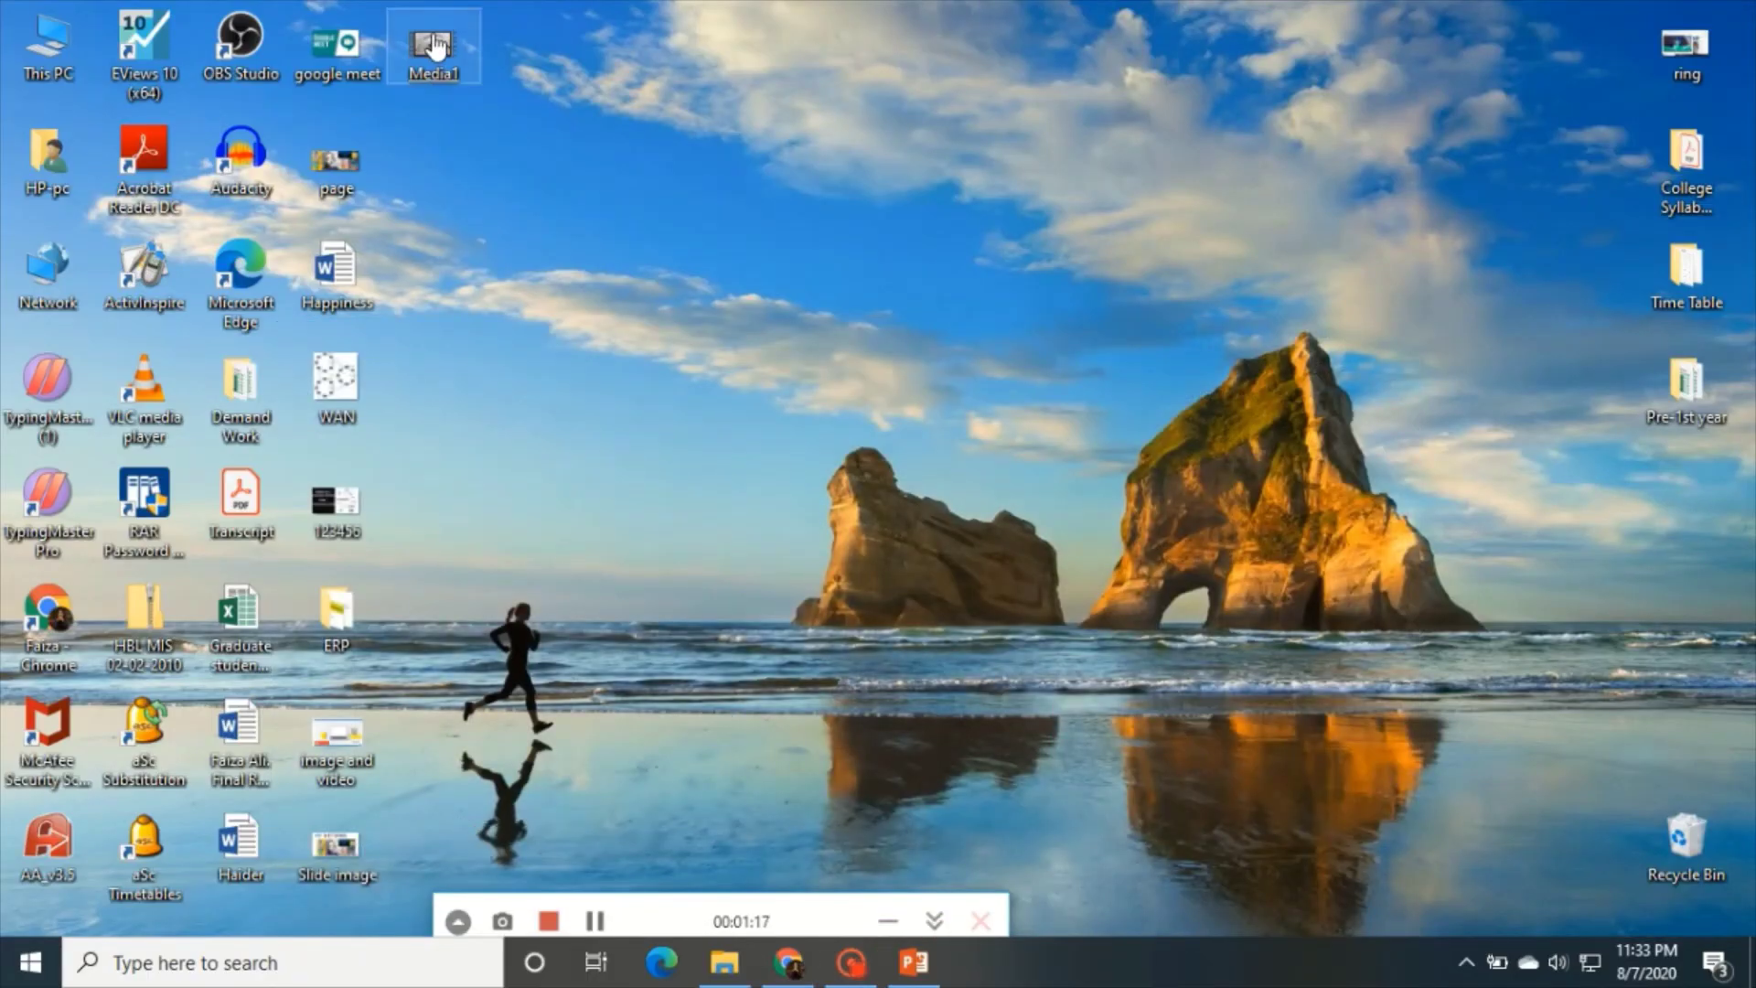
{"action": "double_click", "coordinate": [435, 46]}
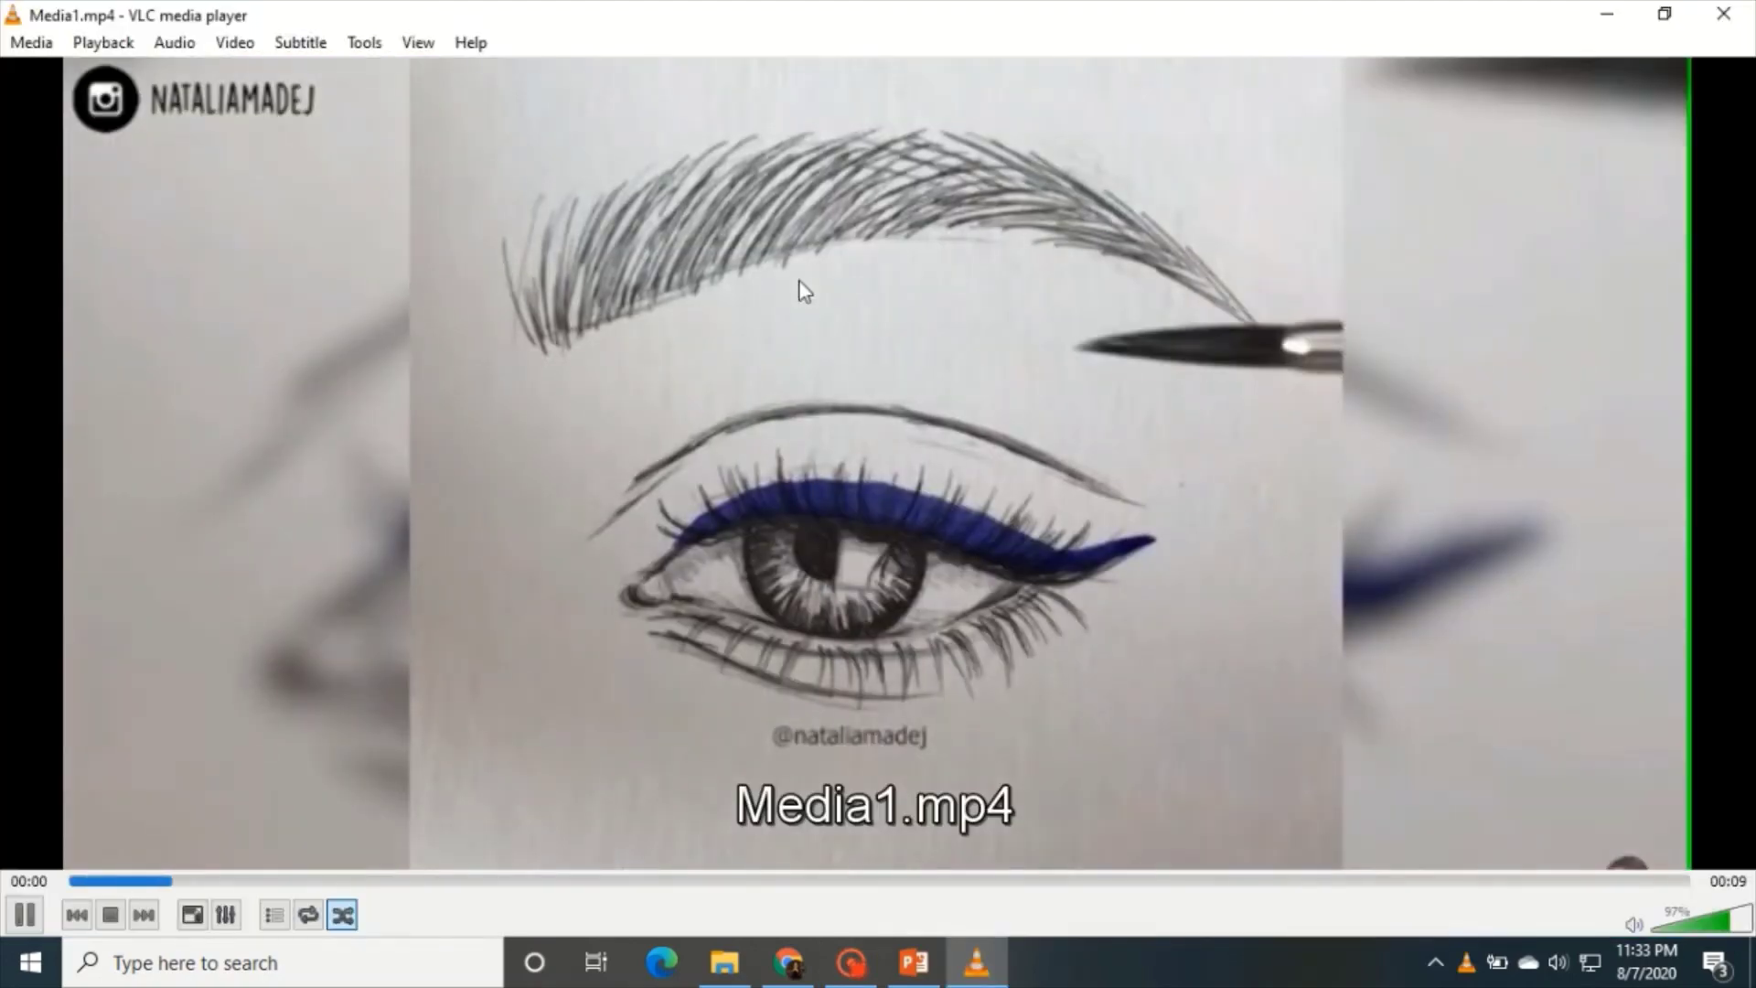
{"action": "left_click", "coordinate": [1726, 11]}
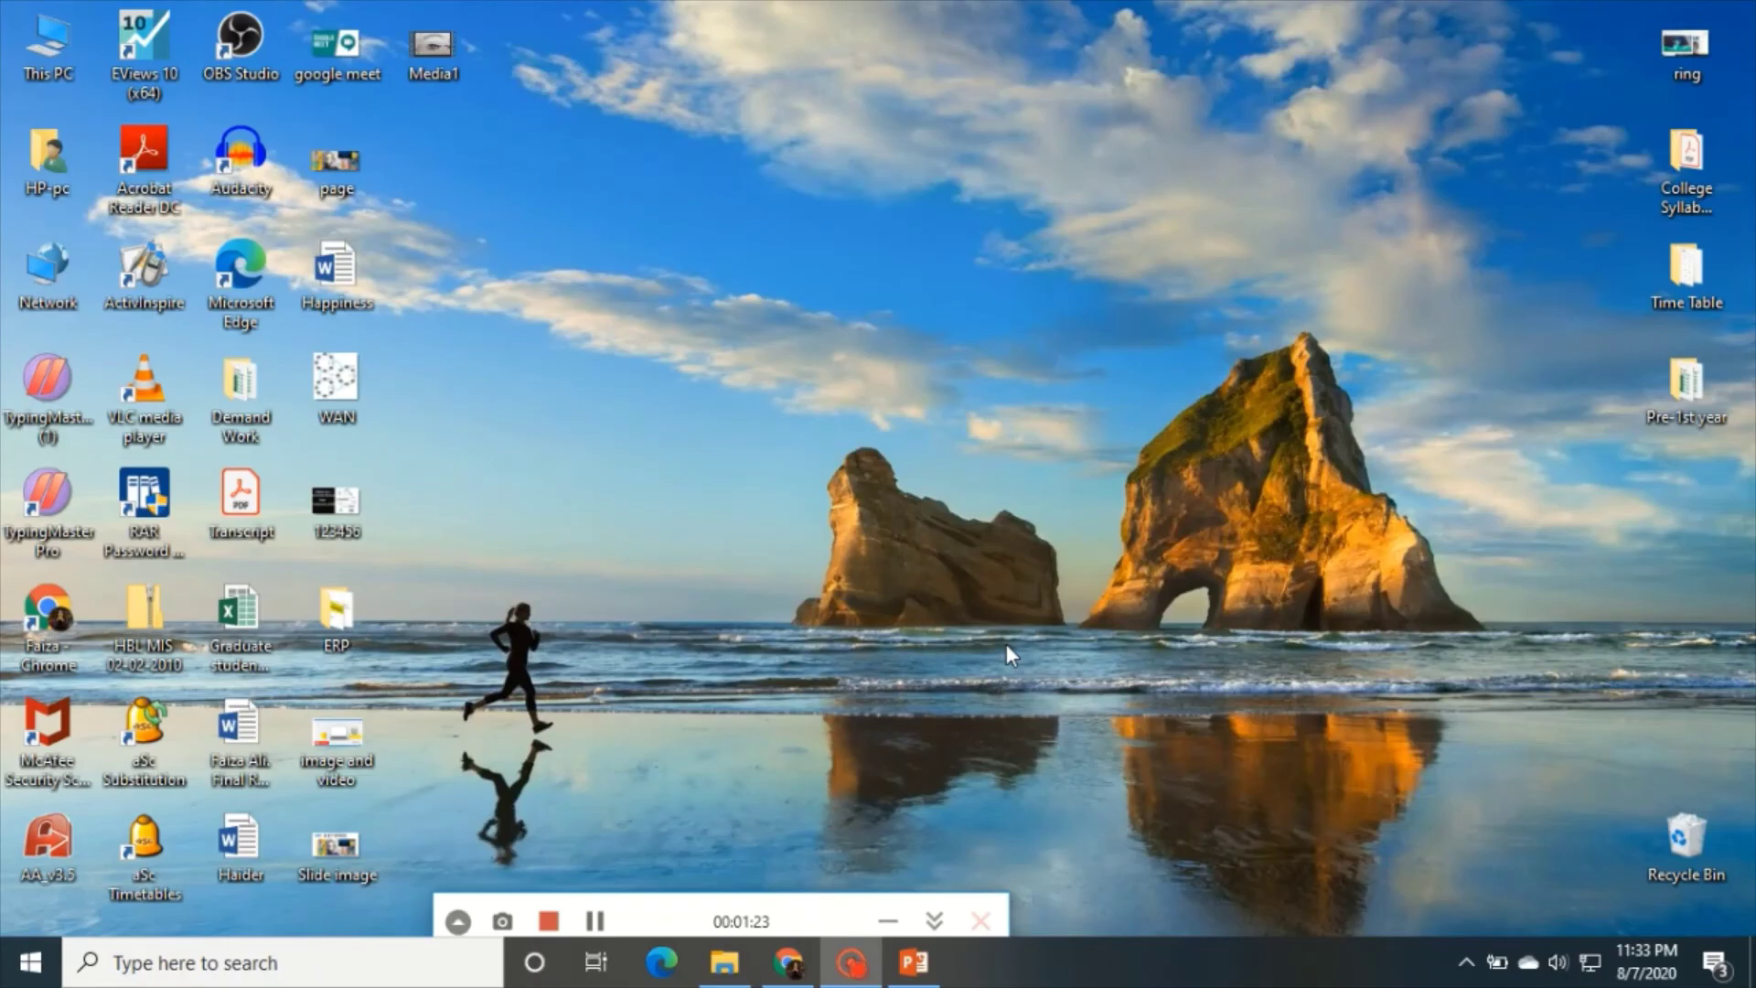